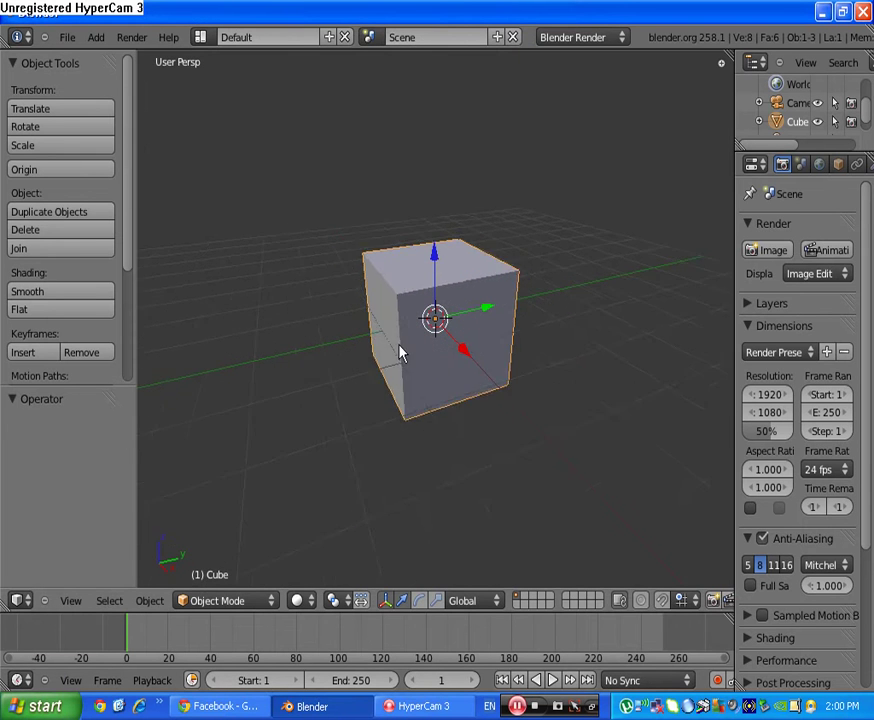
scroll(405, 348, up, 2)
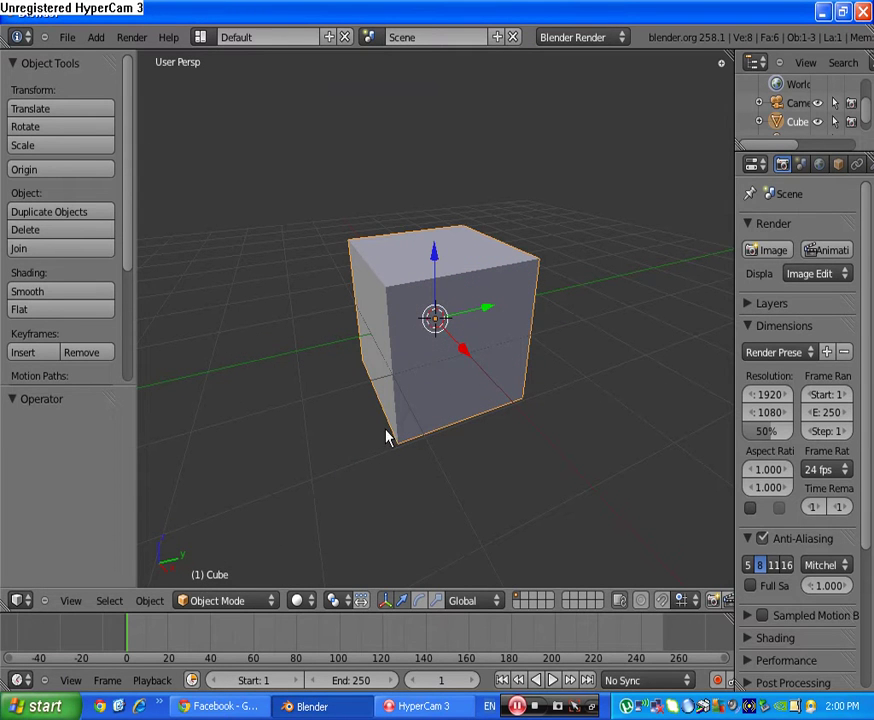
Show the File > Import submenu listing COLLADA, SVG, STL, Wavefront and other formats
middle_drag(480, 296, 456, 405)
middle_drag(410, 360, 405, 240)
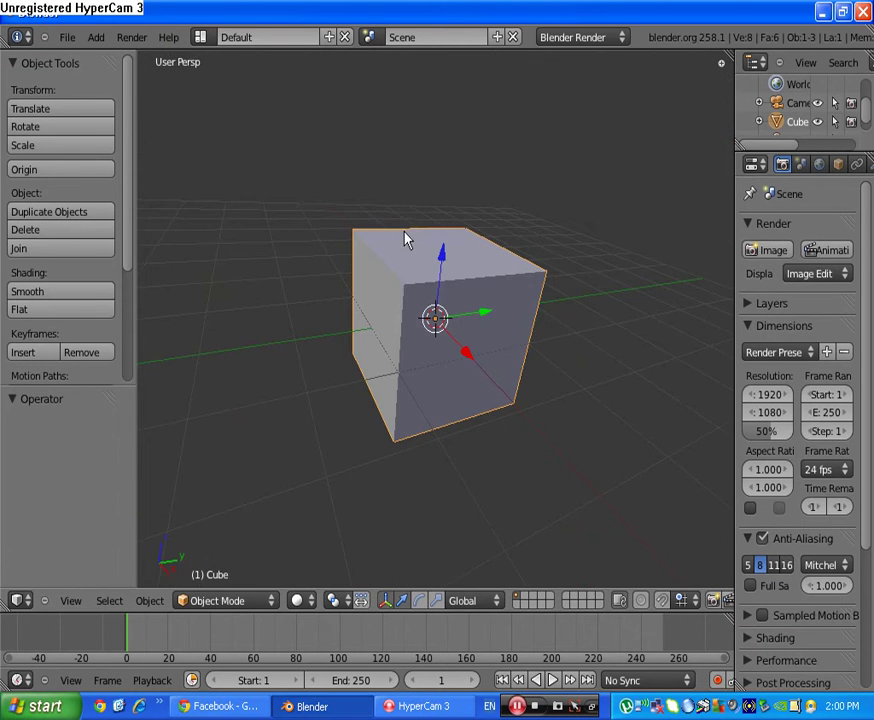
middle_drag(349, 316, 393, 344)
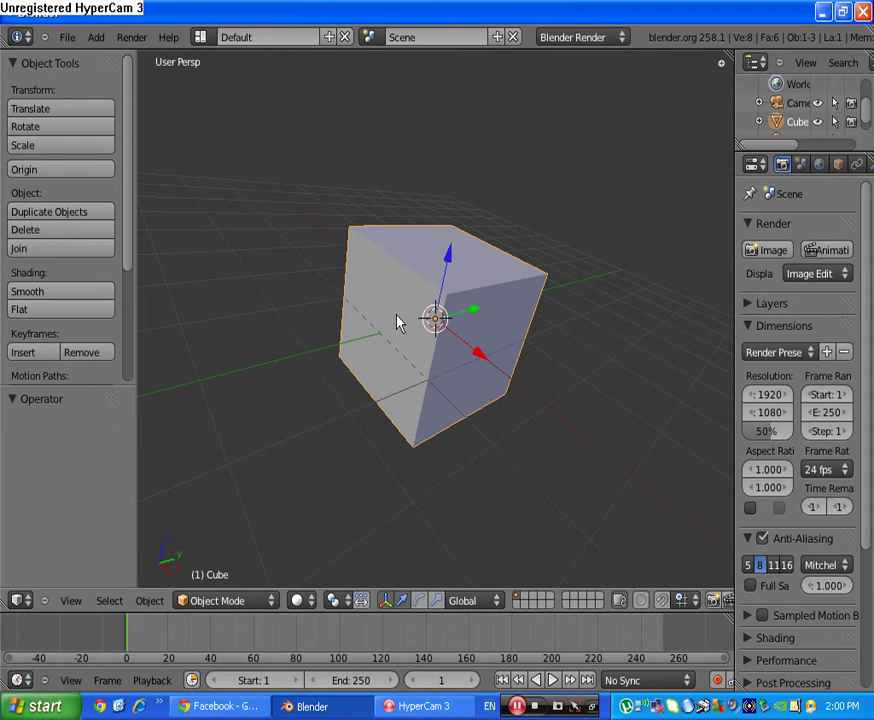
click(66, 37)
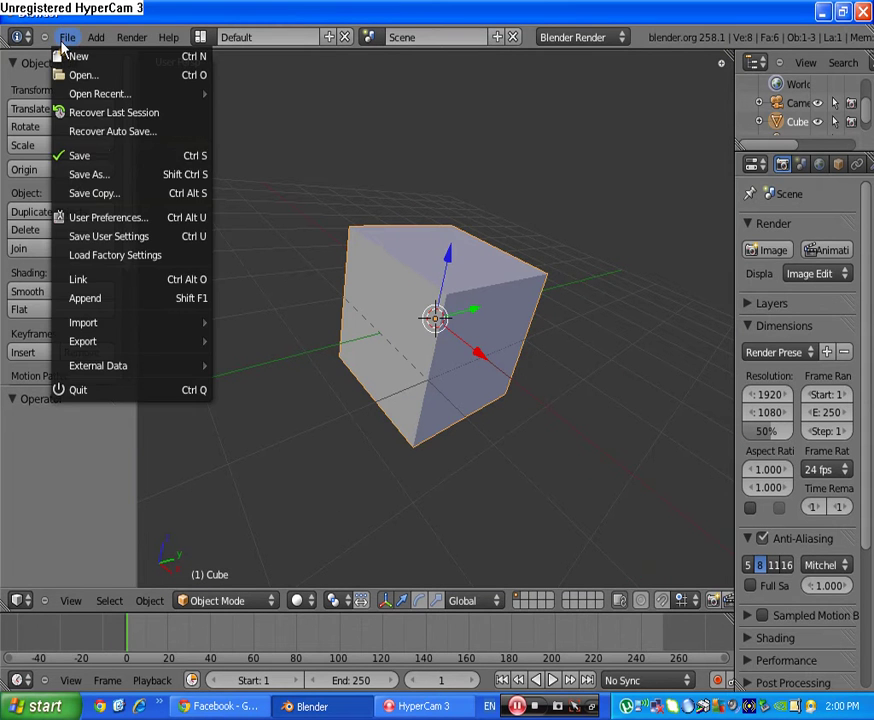
mouse_move(103, 342)
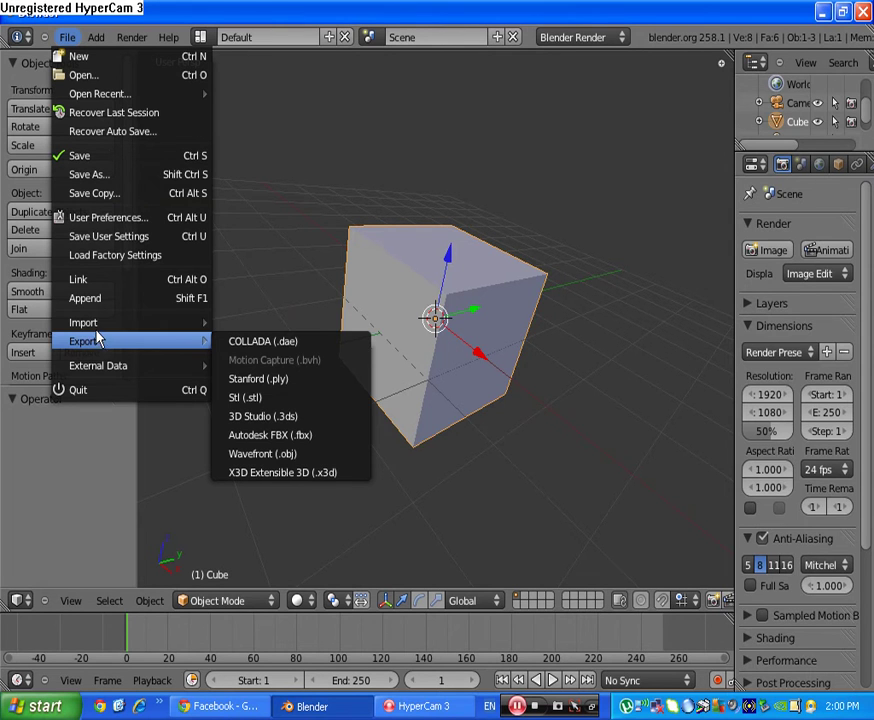
mouse_move(72, 326)
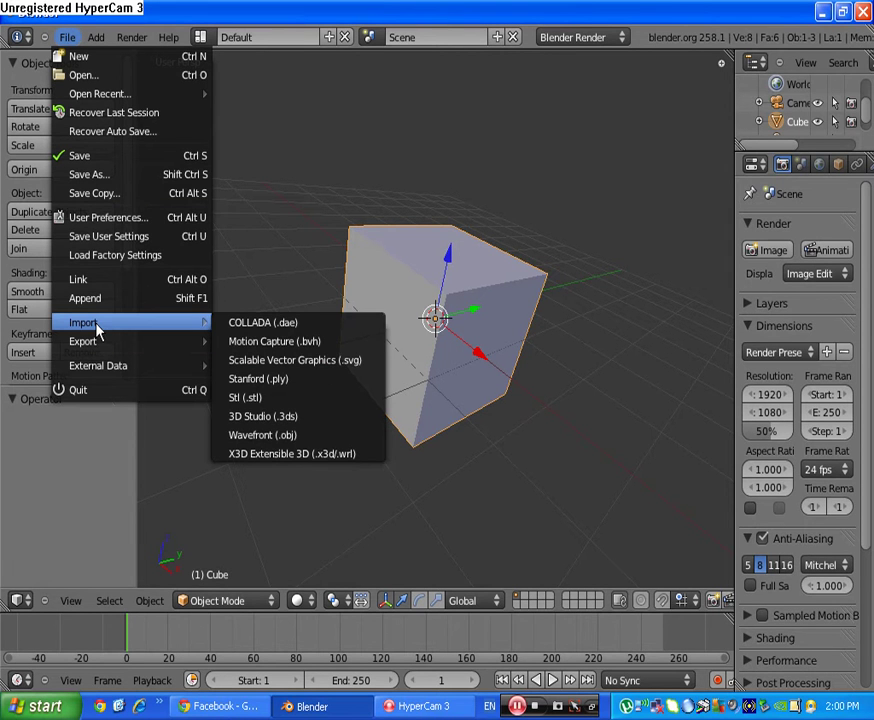
Start a COLLADA import and choose servant_grunt.dae from D:\amnesia\...\entities\enemy\servant_grunt
click(266, 324)
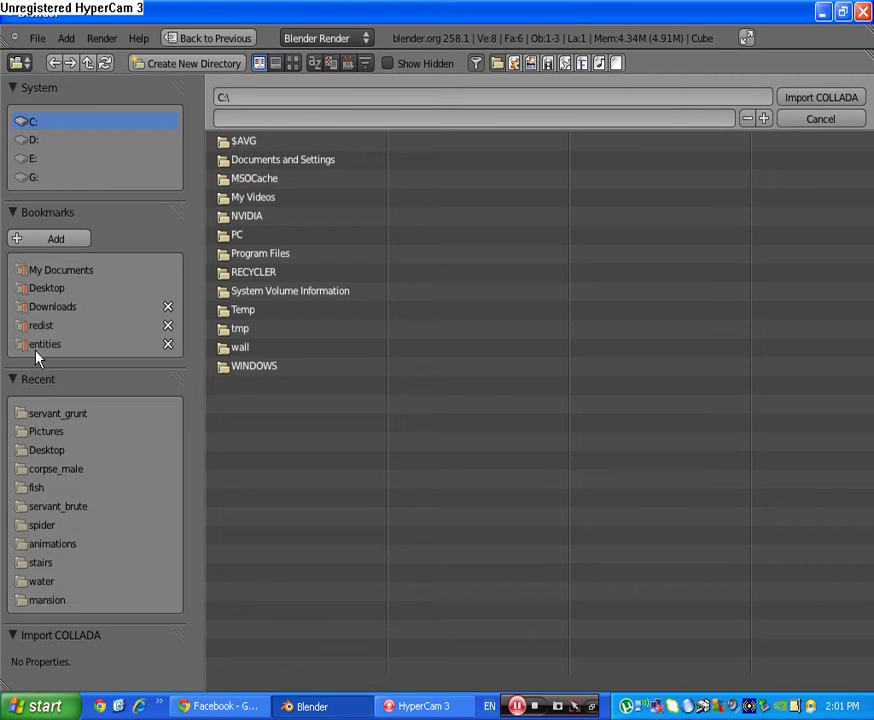
click(33, 142)
click(257, 184)
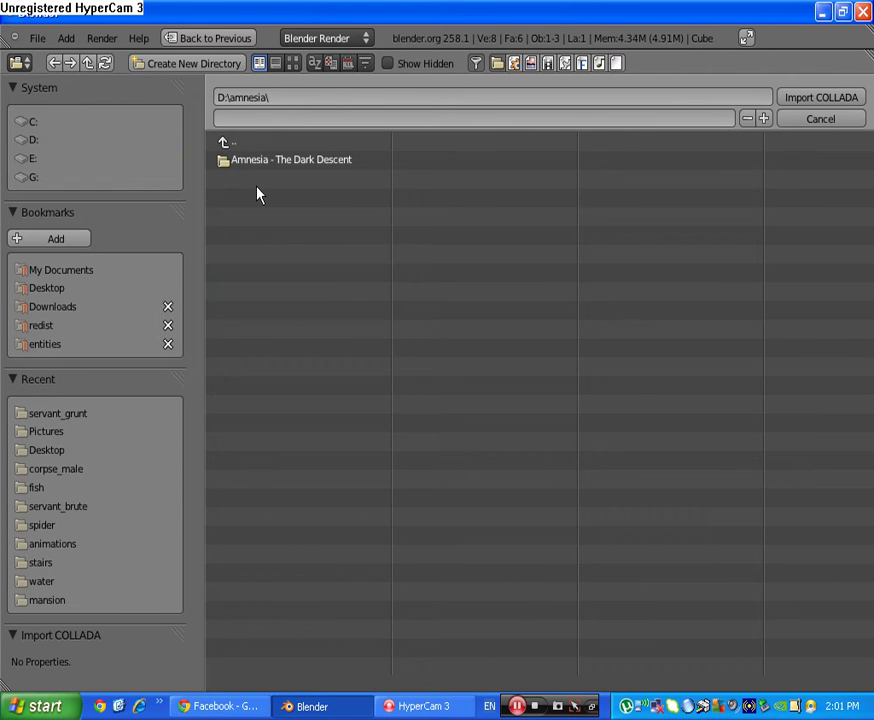
click(251, 163)
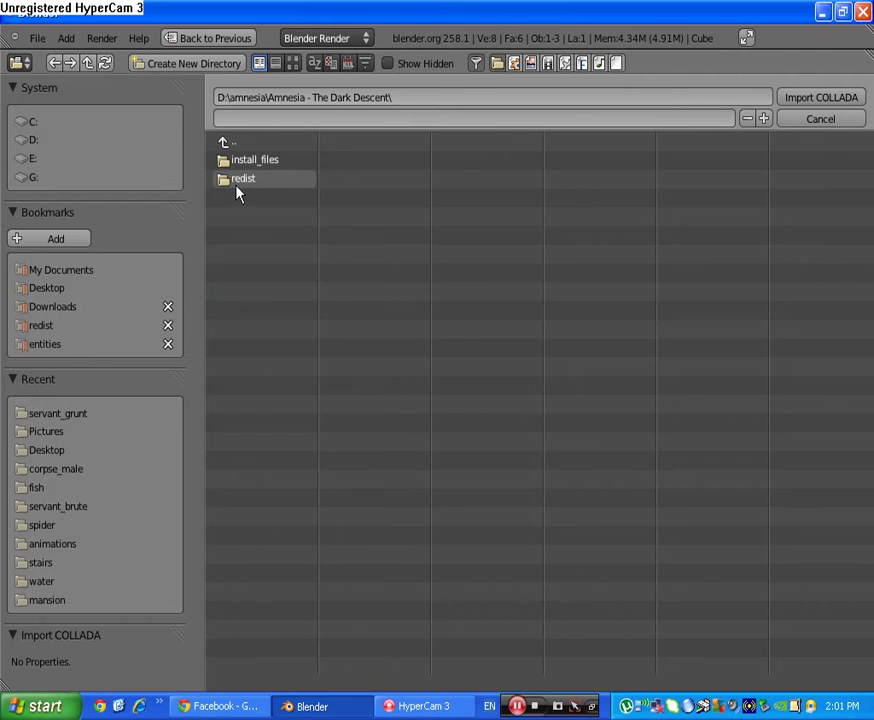
click(240, 184)
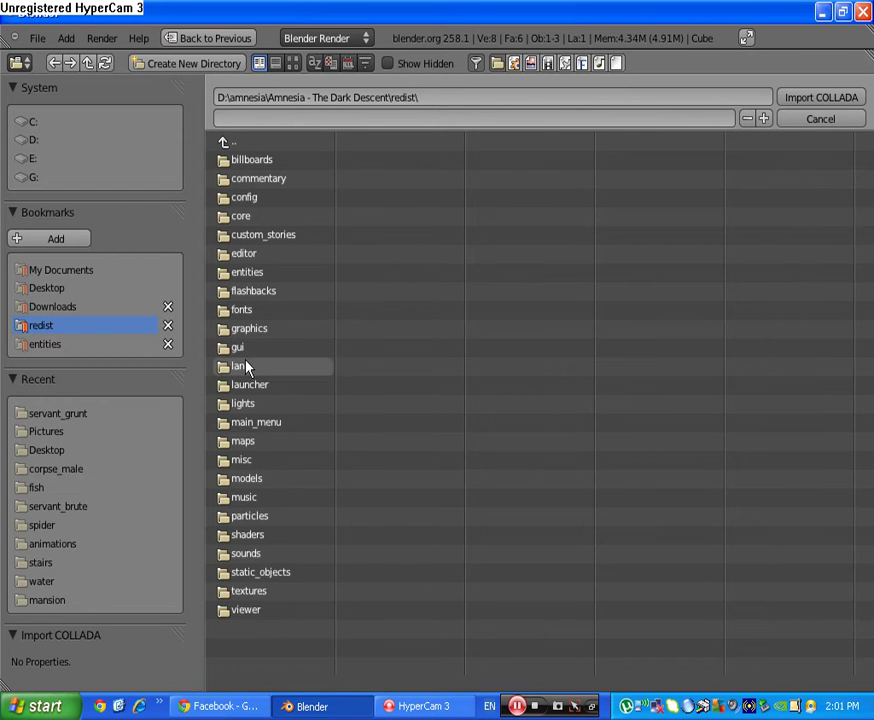
click(256, 276)
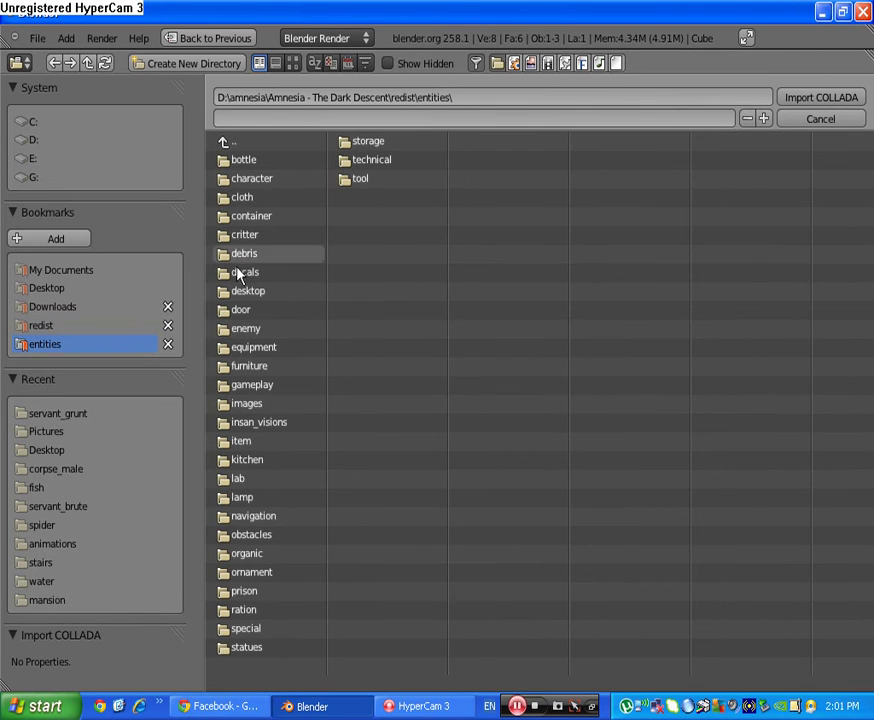
click(248, 330)
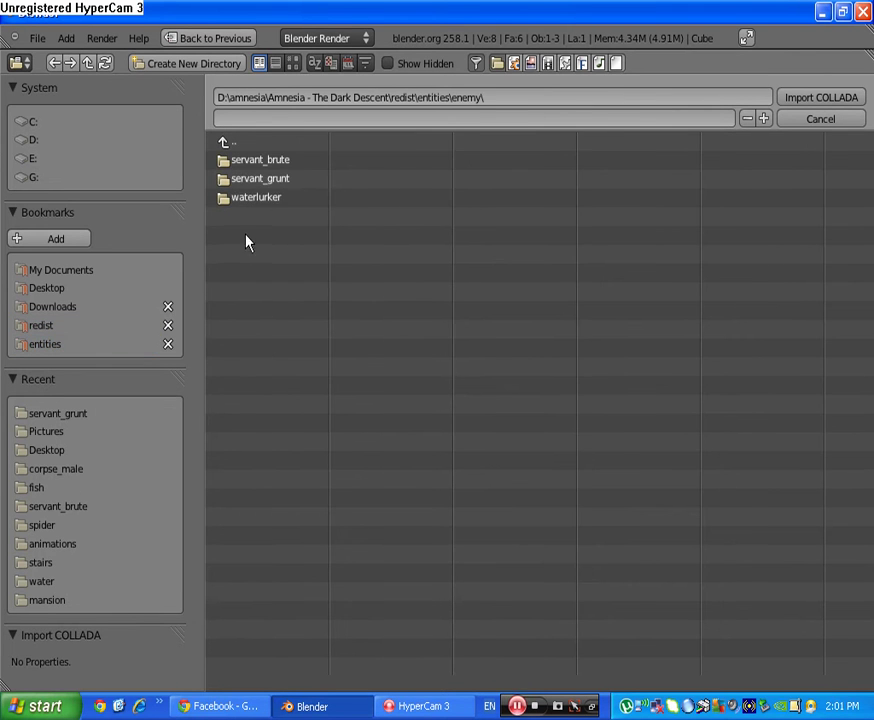
click(257, 182)
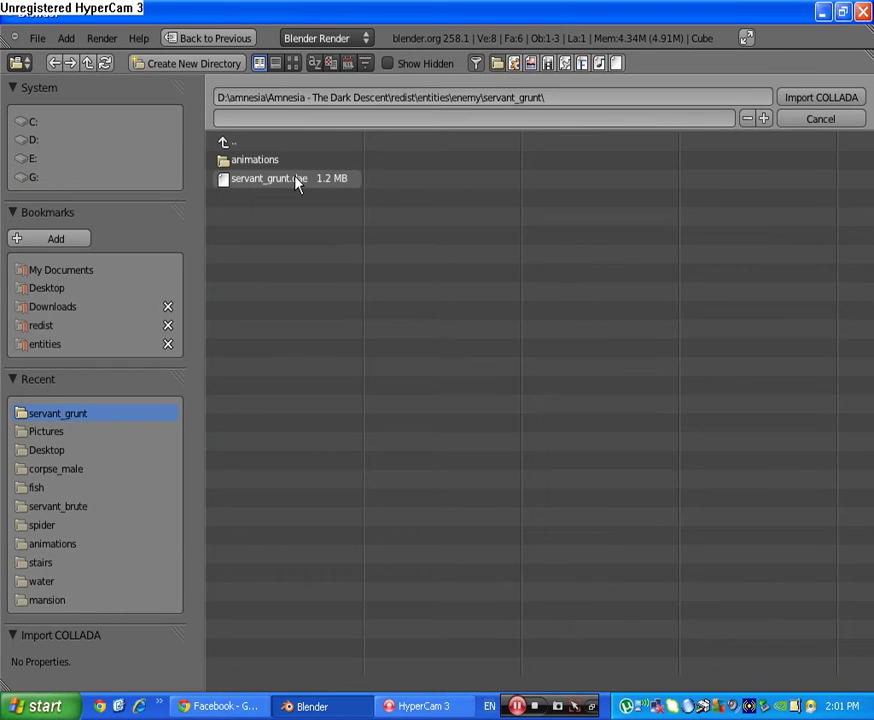
click(297, 182)
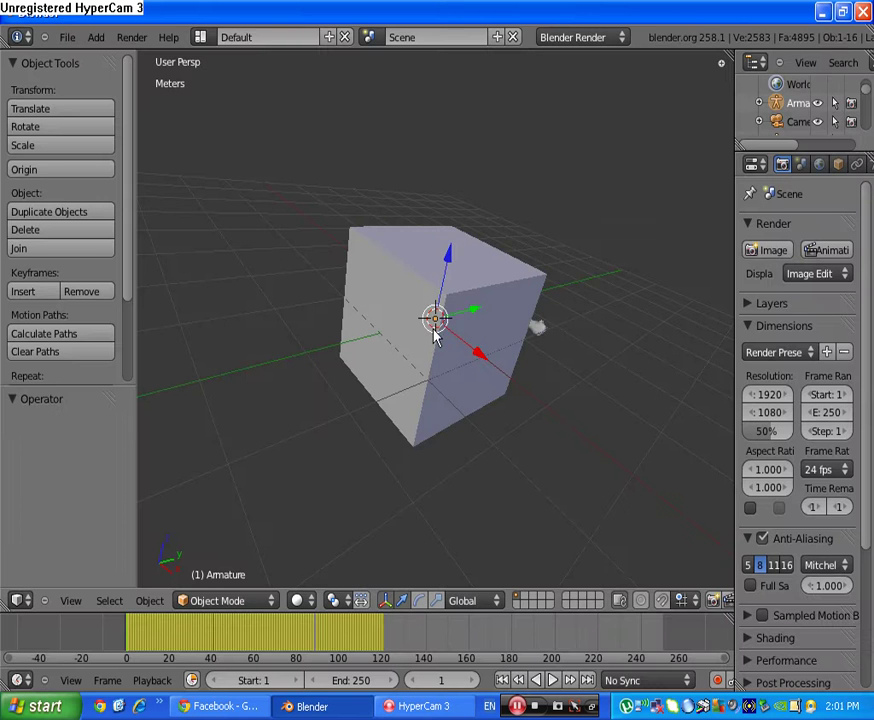
Delete the default cube
right_click(365, 290)
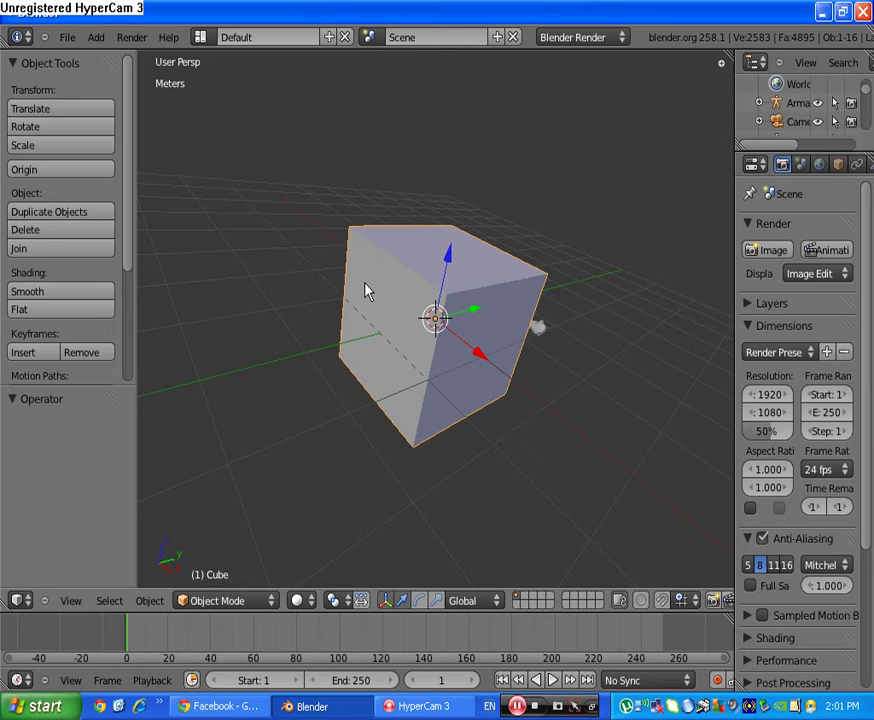
key(x)
click(358, 295)
scroll(455, 365, up, 5)
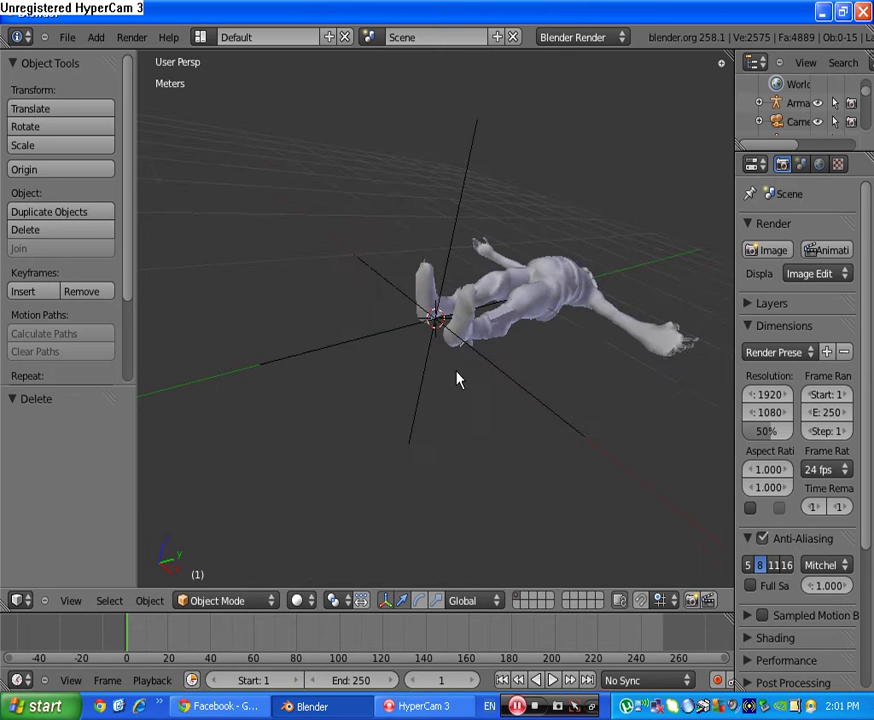
scroll(377, 400, down, 5)
Box-select the whole imported model and switch to right orthographic view
key(b)
drag(460, 238, 554, 388)
scroll(380, 316, up, 3)
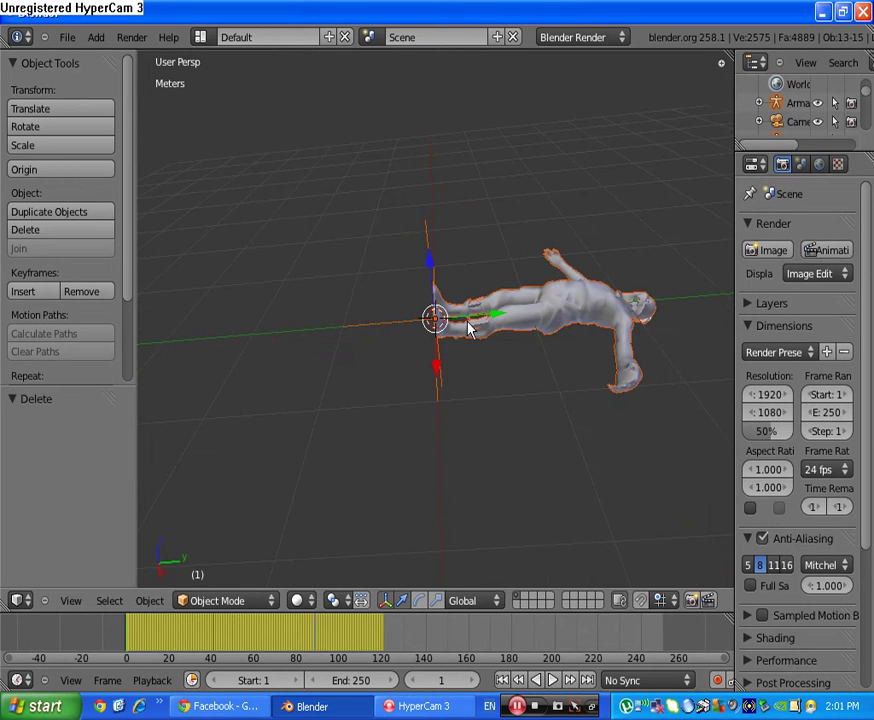
middle_drag(468, 328, 430, 322)
key(KP_3)
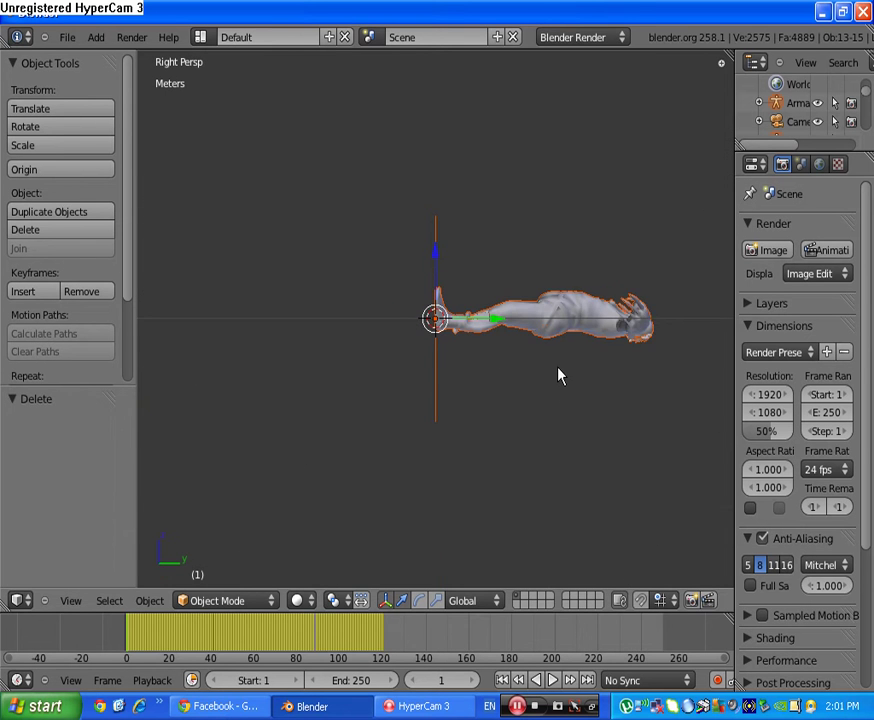
key(KP_5)
Rotate the model 90 degrees on X so it stands upright
key(r)
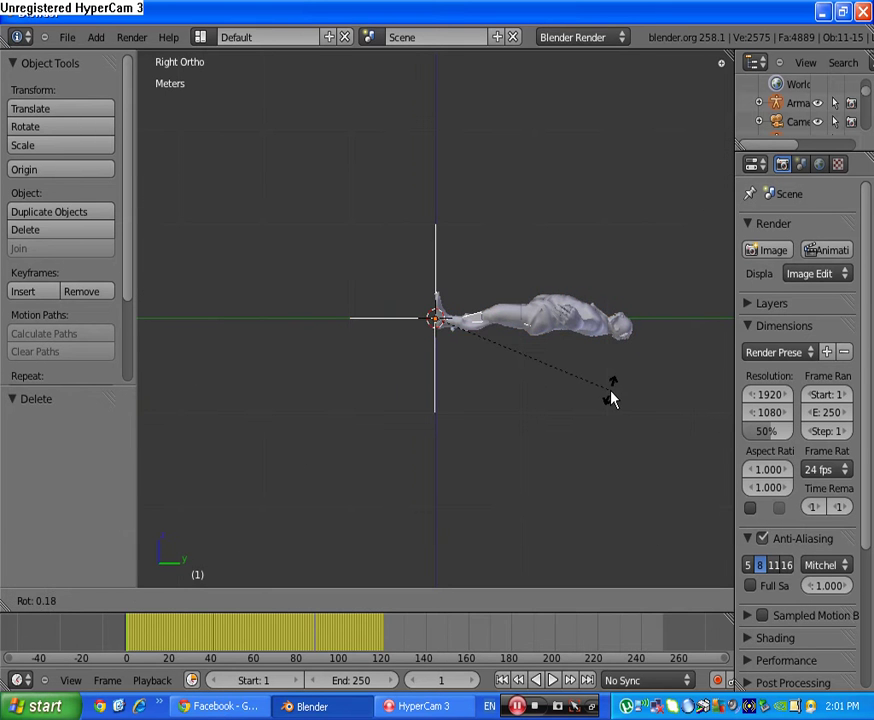
text(90)
key(Return)
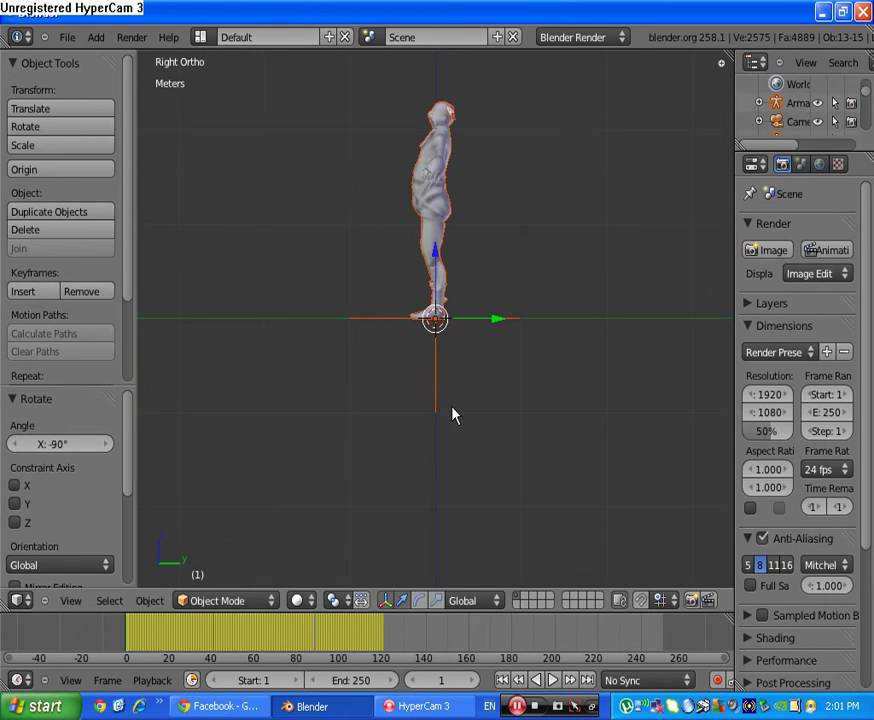
key(a)
middle_drag(396, 384, 503, 414)
scroll(486, 441, up, 5)
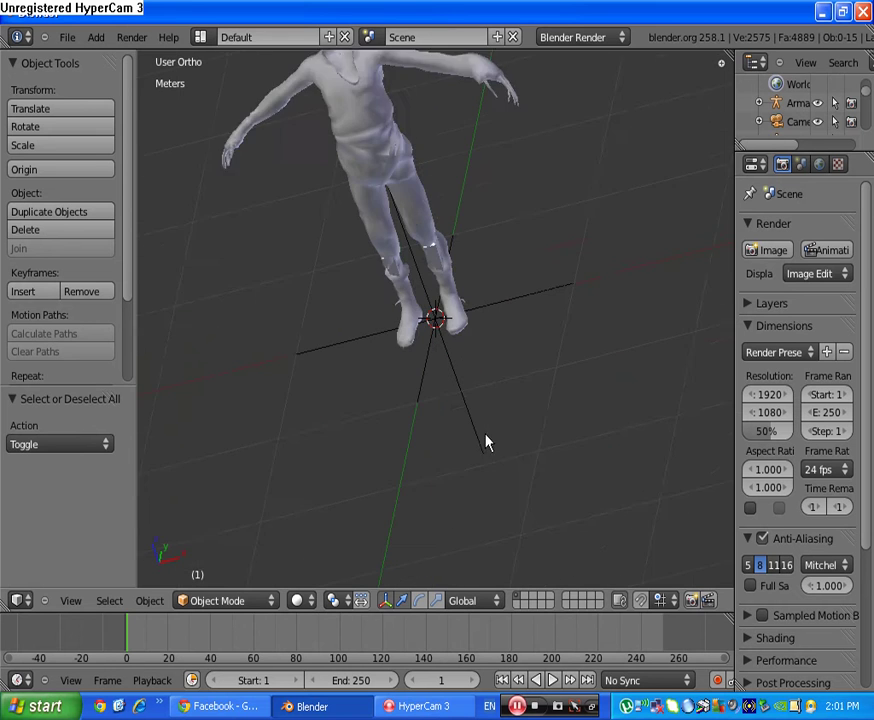
middle_drag(490, 497, 398, 214)
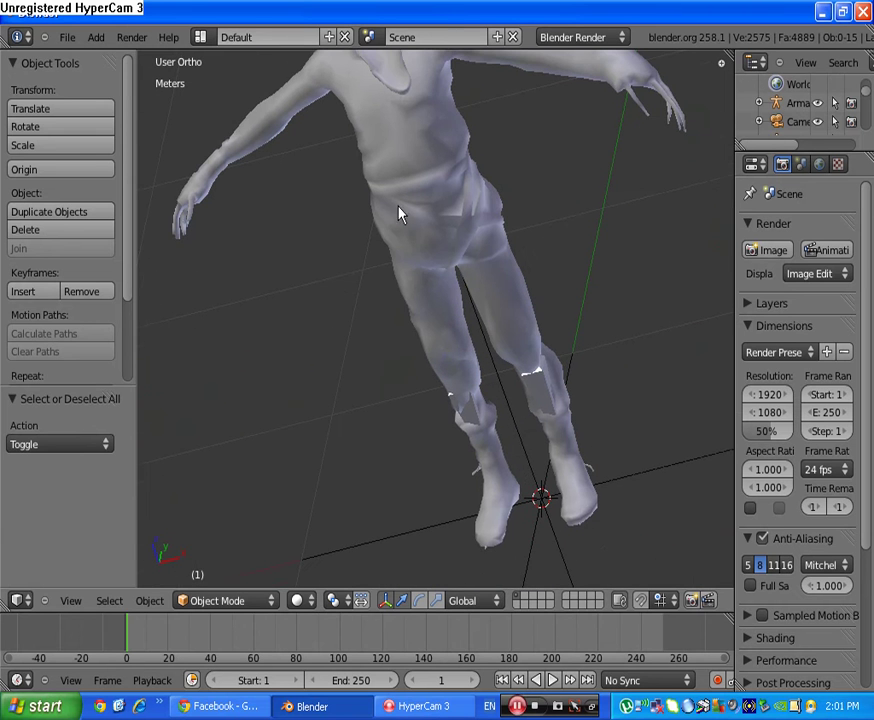
Play the armature's animation with Alt+A, stop it, and rewind to frame 0
right_click(545, 390)
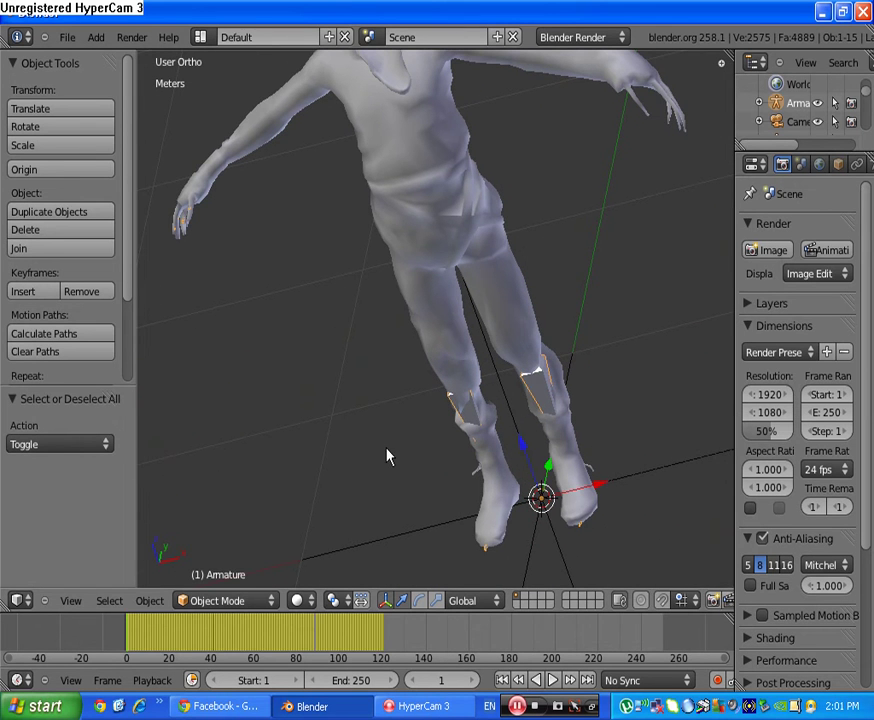
key(alt+a)
scroll(400, 380, down, 3)
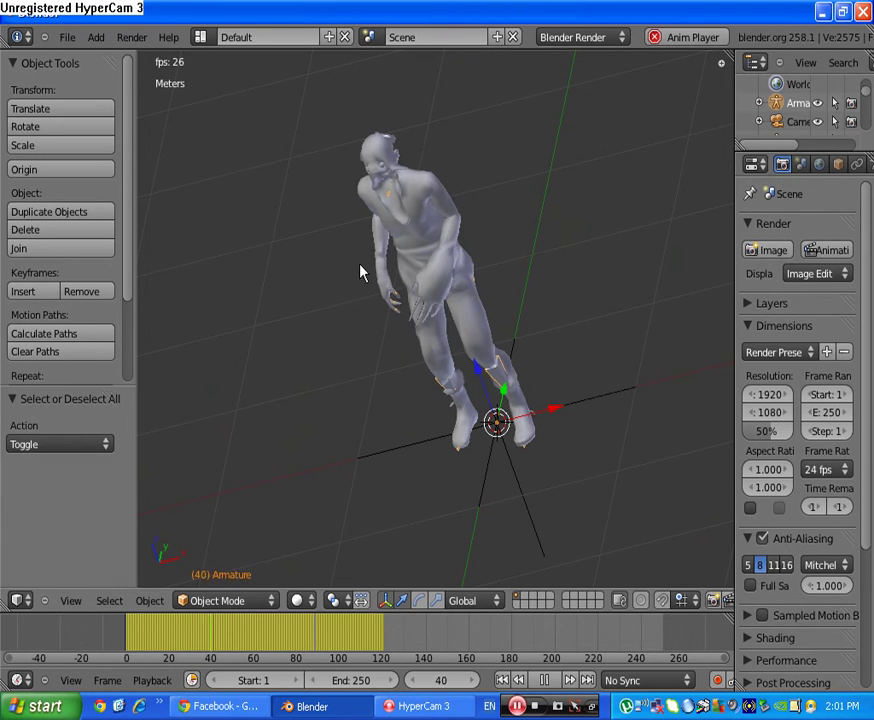
key(alt+a)
key(Down)
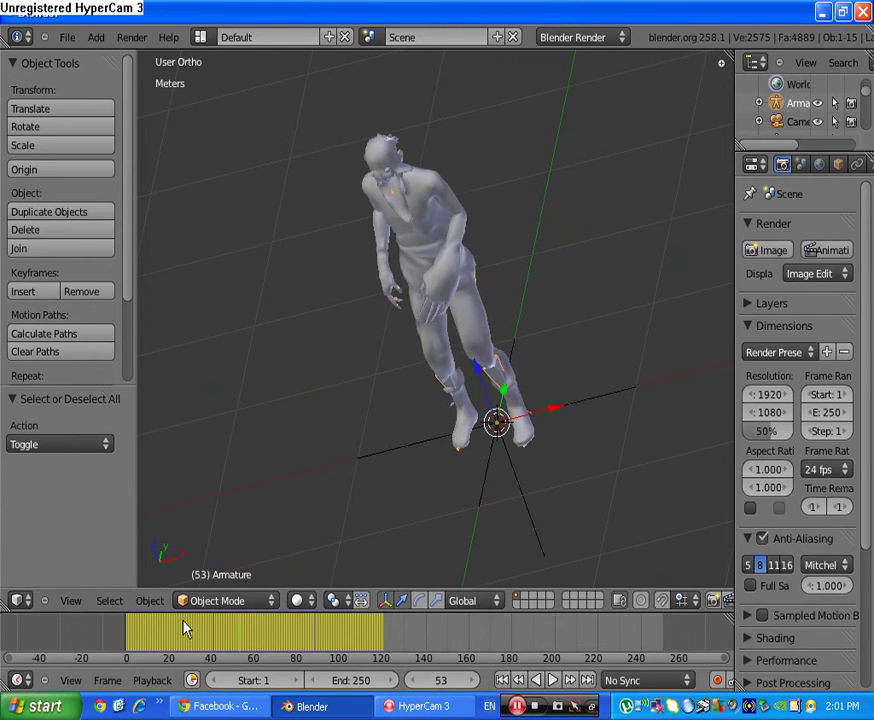
drag(185, 627, 117, 624)
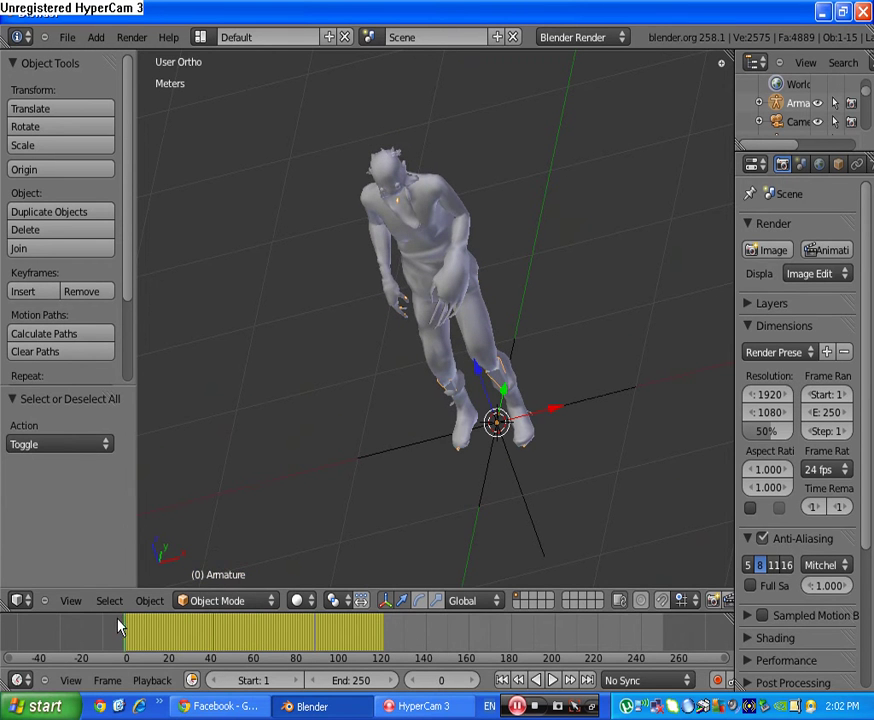
Delete the servant_grunt_hair object and reselect the servant_grunt.001 body mesh
right_click(370, 222)
mouse_move(365, 215)
middle_down()
mouse_move(343, 220)
mouse_move(402, 180)
mouse_move(418, 374)
middle_up()
scroll(402, 180, up, 3)
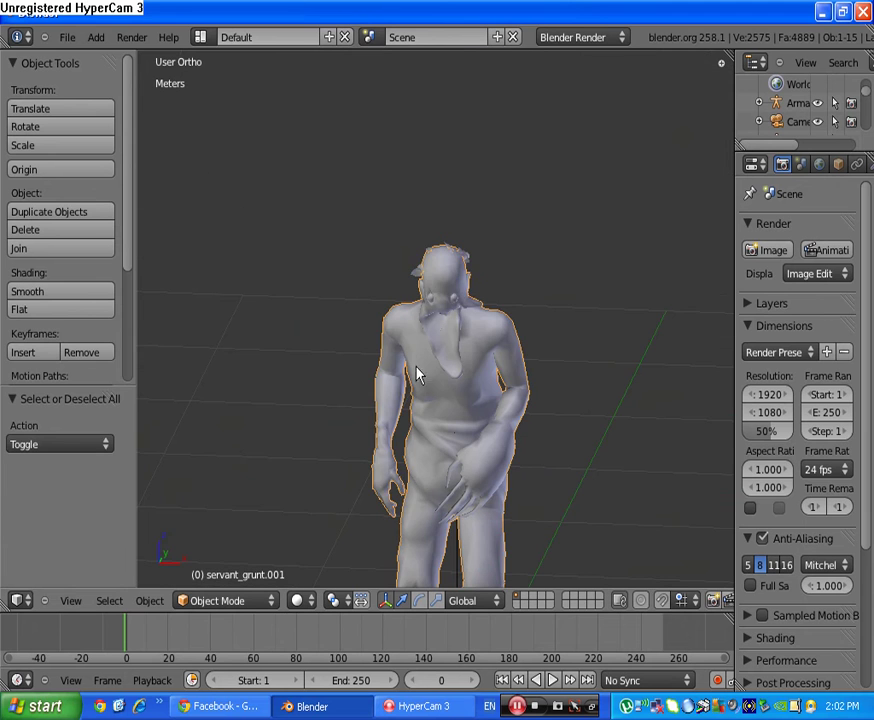
right_click(468, 254)
key(x)
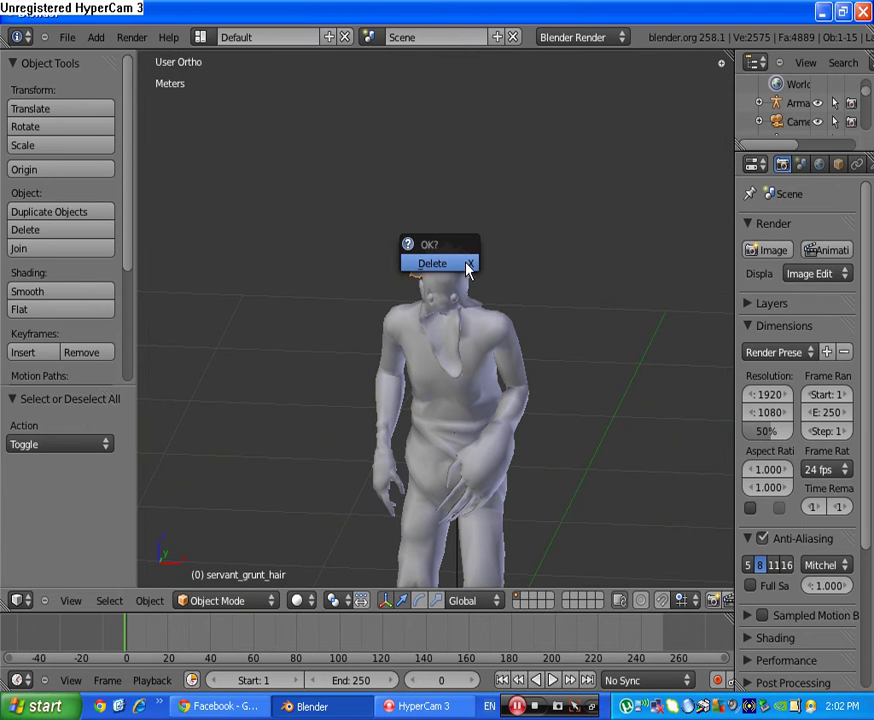
click(462, 264)
right_click(428, 292)
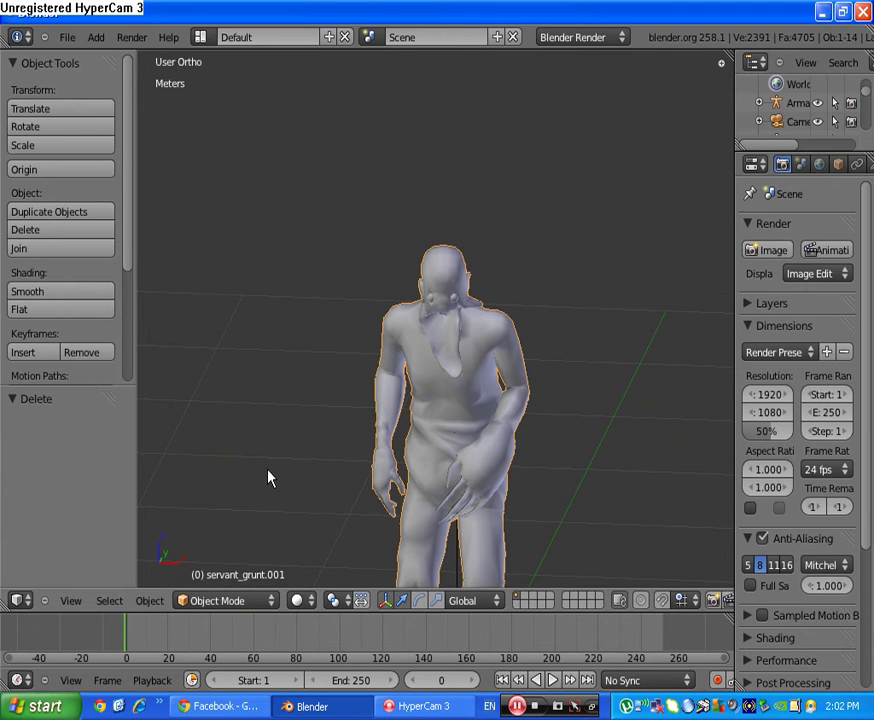
scroll(396, 460, up, 2)
scroll(493, 300, down, 2)
Split the 3D view and turn the left area into a UV/Image Editor
drag(4, 563, 282, 600)
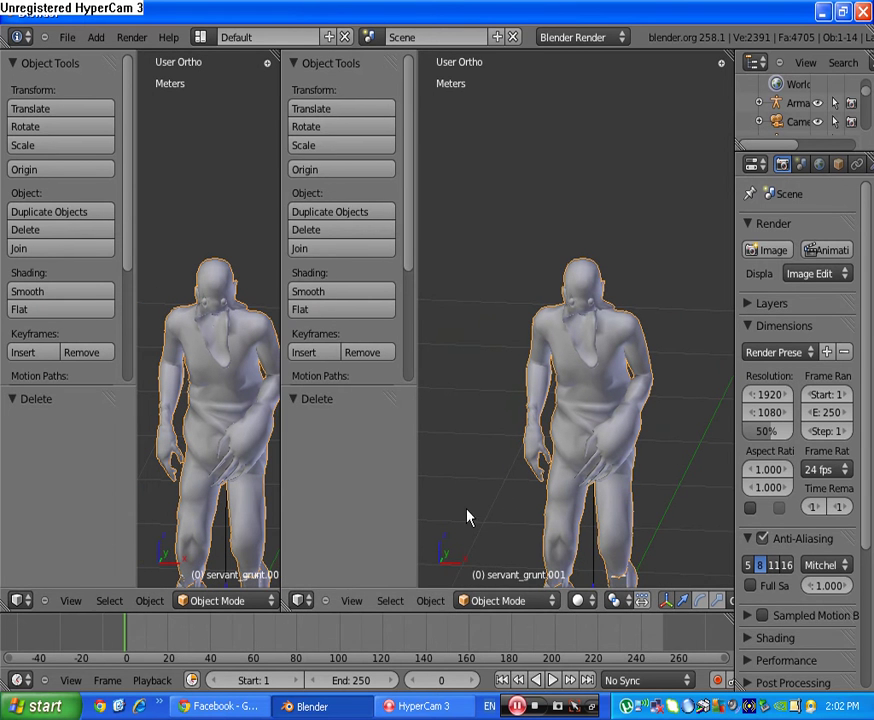
key(t)
click(17, 600)
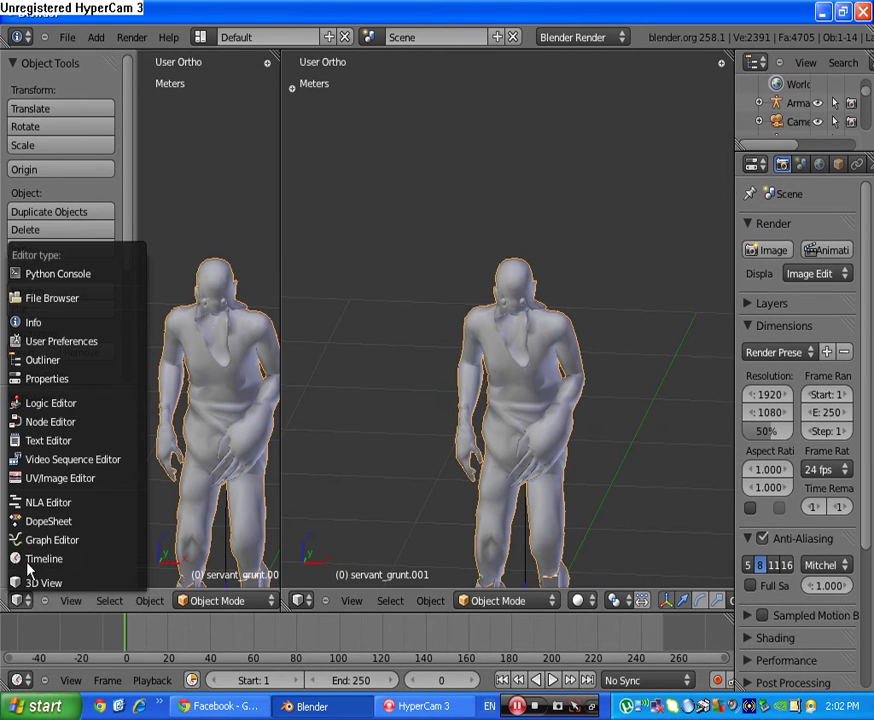
click(48, 484)
Enter Edit Mode, select all of the body mesh, and widen the UV editor
key(Tab)
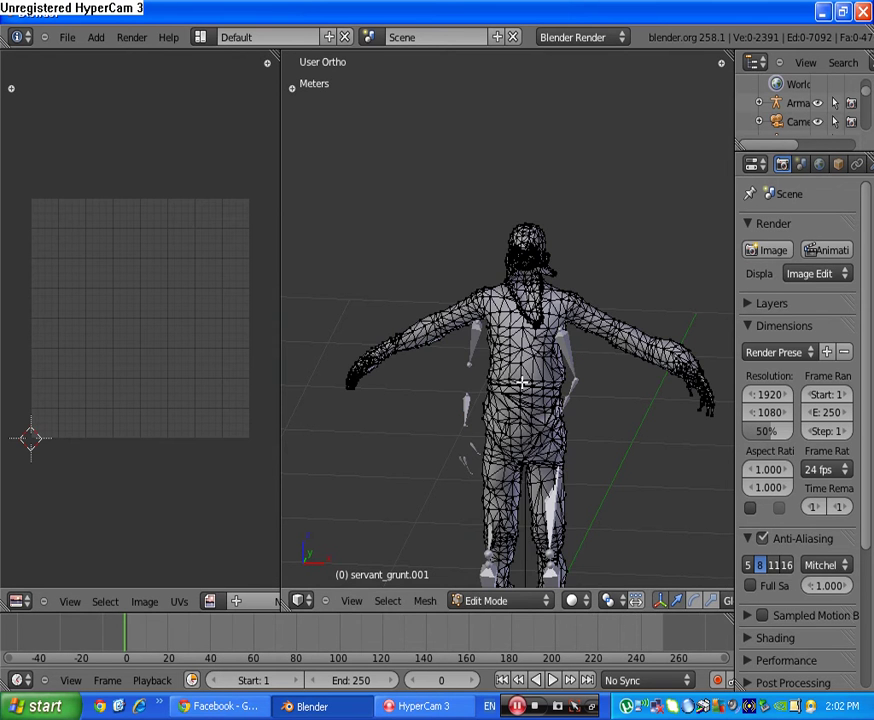
key(a)
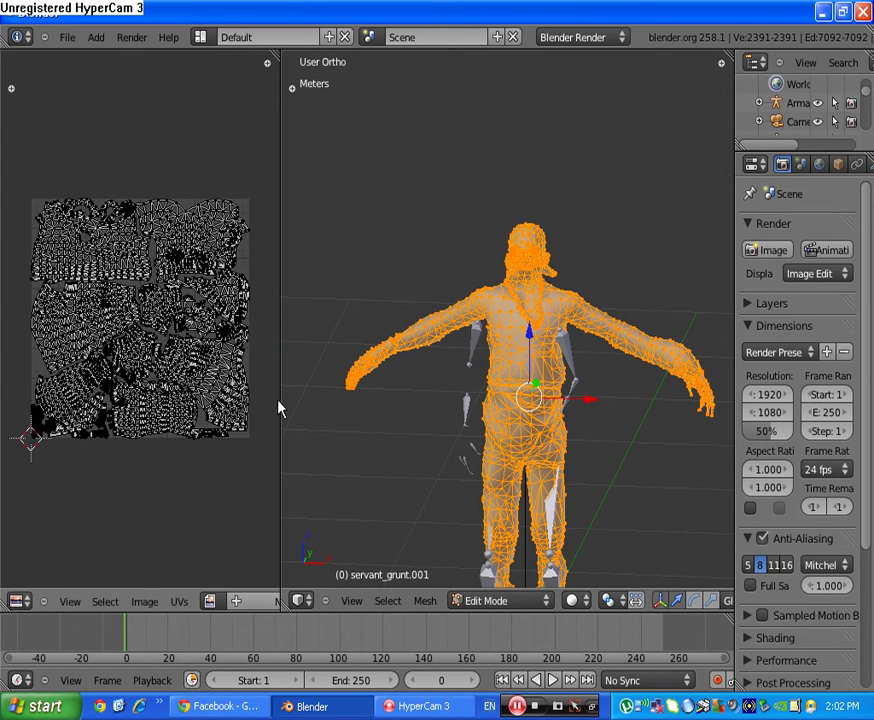
drag(280, 400, 528, 410)
scroll(336, 445, up, 4)
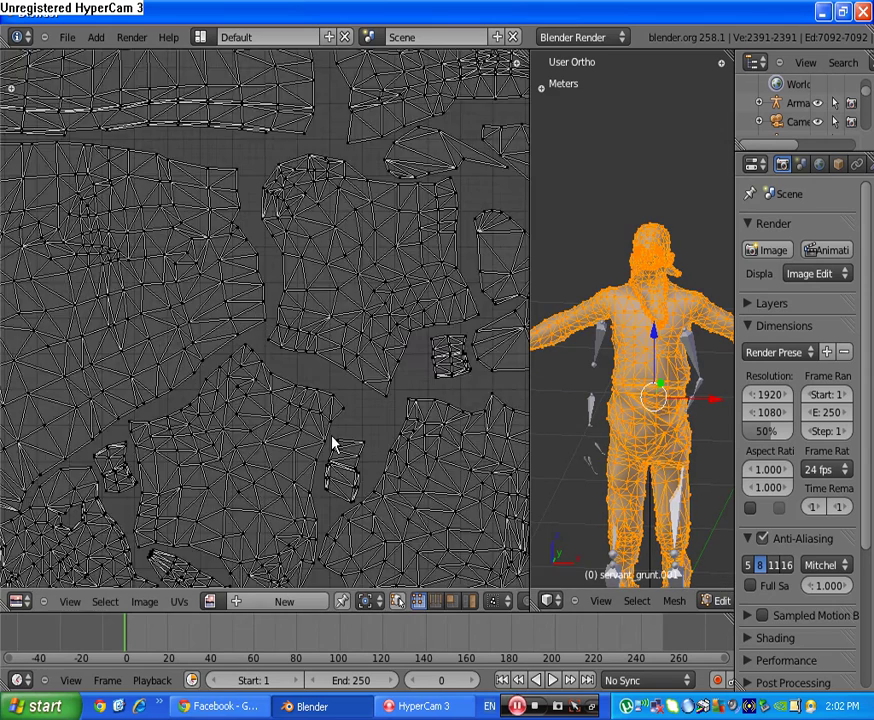
scroll(336, 445, down, 2)
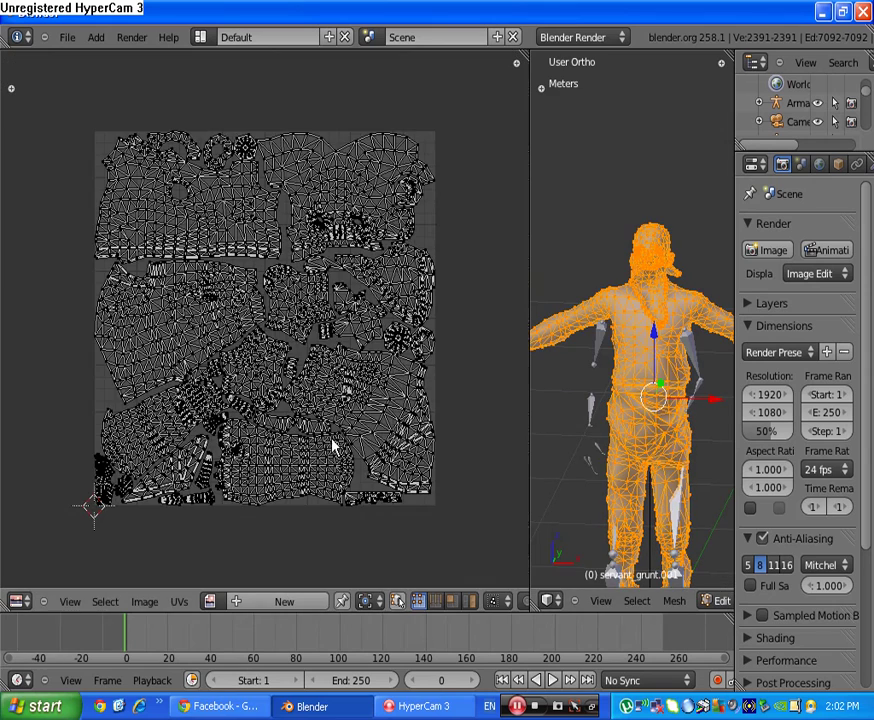
Choose Open Image and pick servant_grunt.dds in entities/enemy/servant_grunt, shown as thumbnails
click(146, 603)
click(152, 566)
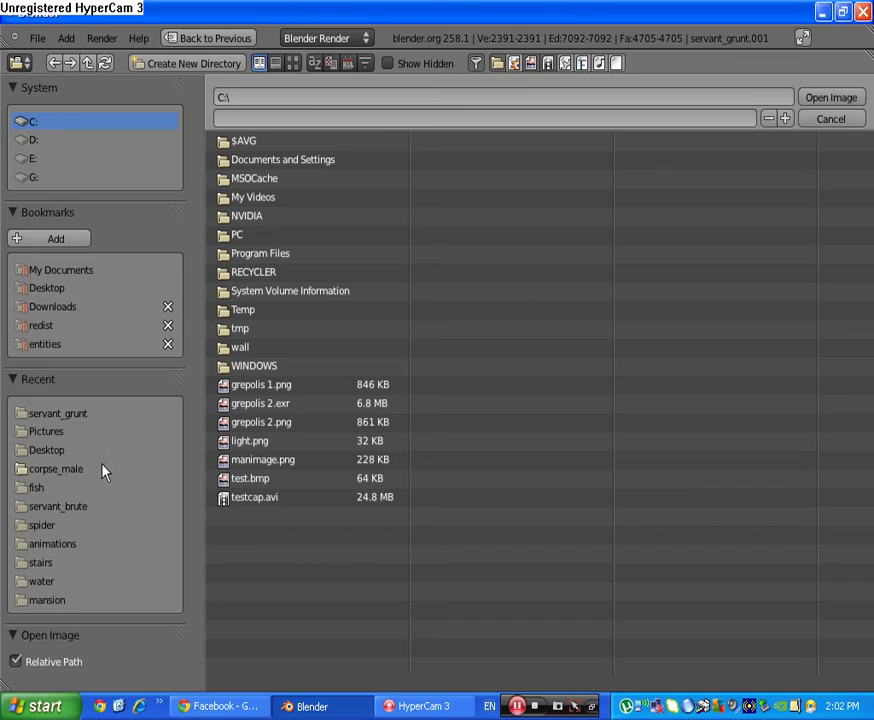
click(48, 345)
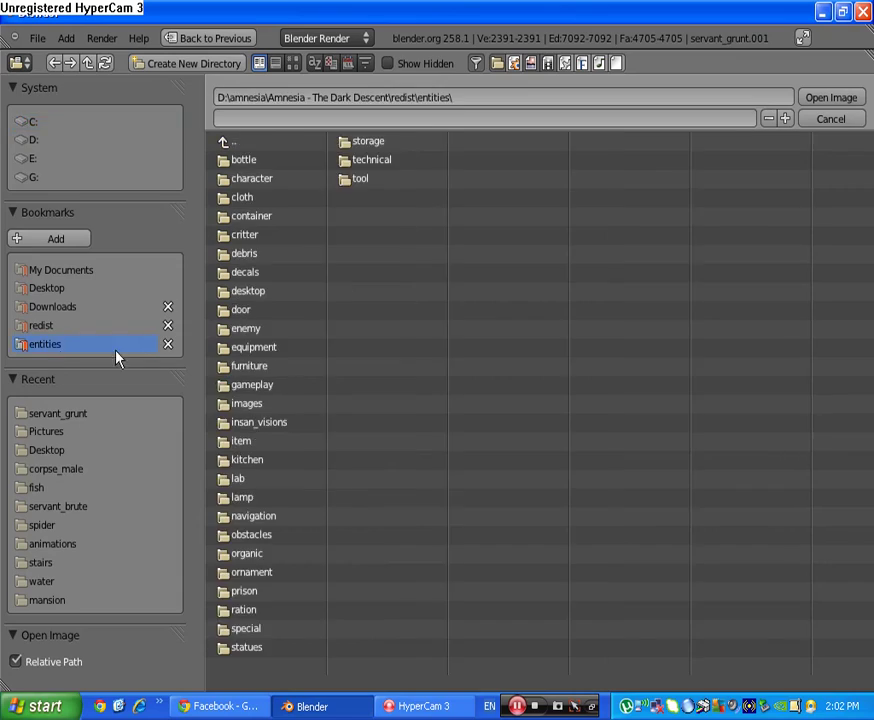
click(232, 334)
click(236, 185)
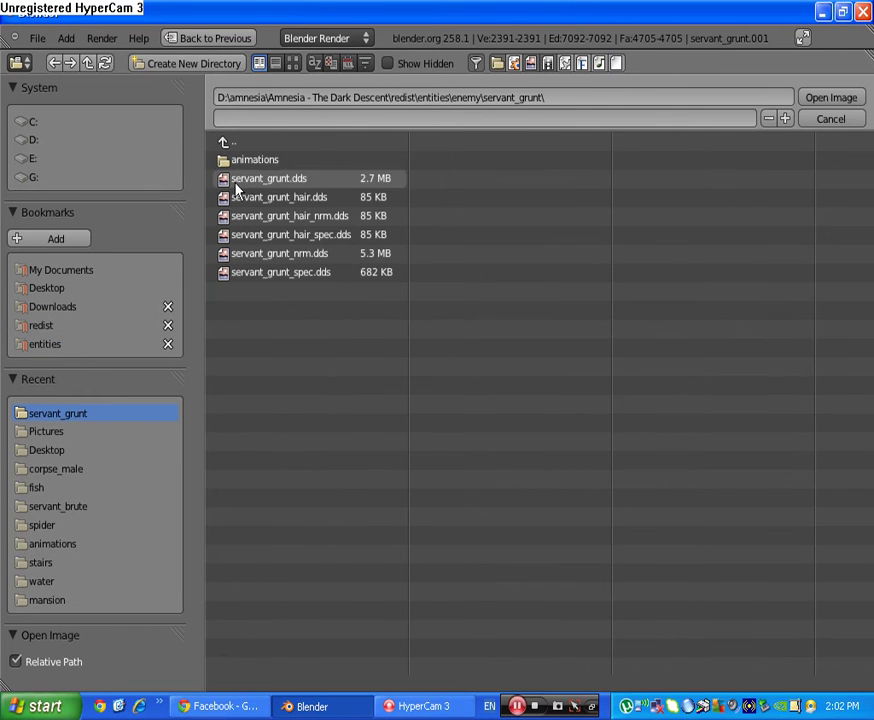
click(293, 63)
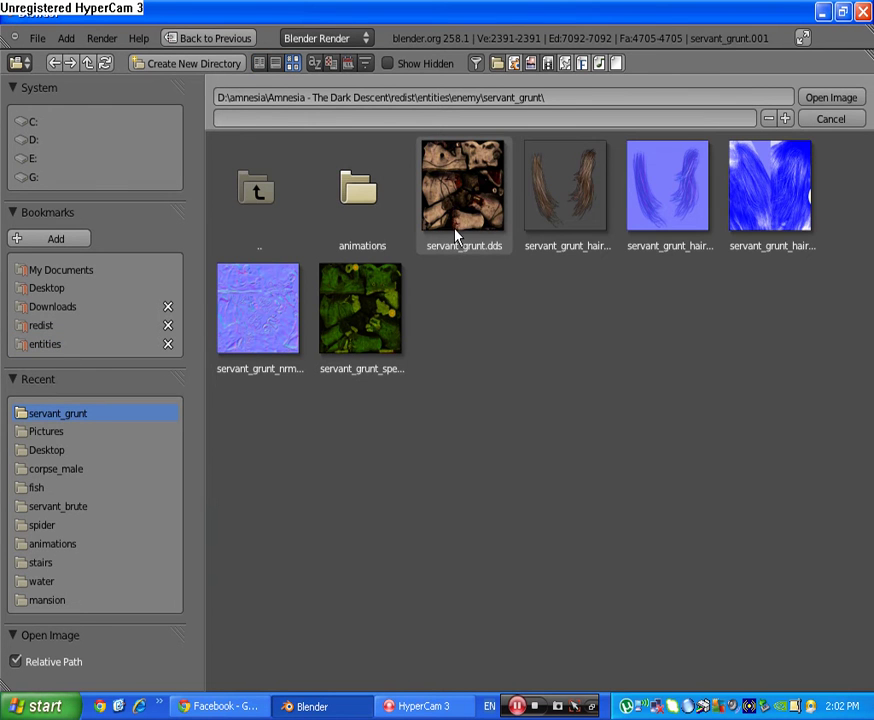
click(462, 205)
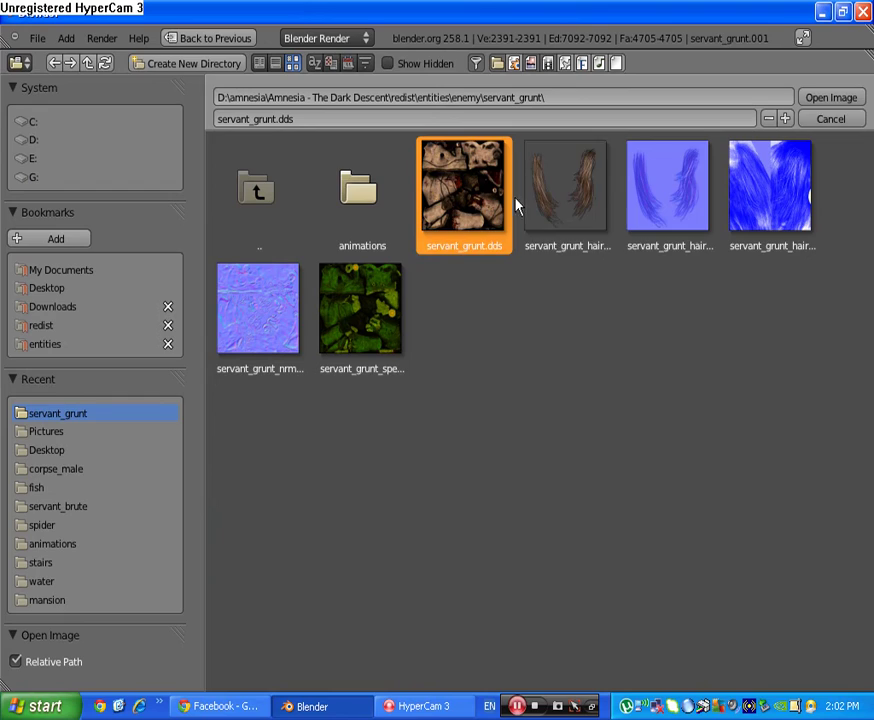
Load servant_grunt.dds onto the UVs and merge the UV editor back into the 3D view
click(836, 99)
scroll(277, 371, up, 2)
scroll(368, 342, down, 2)
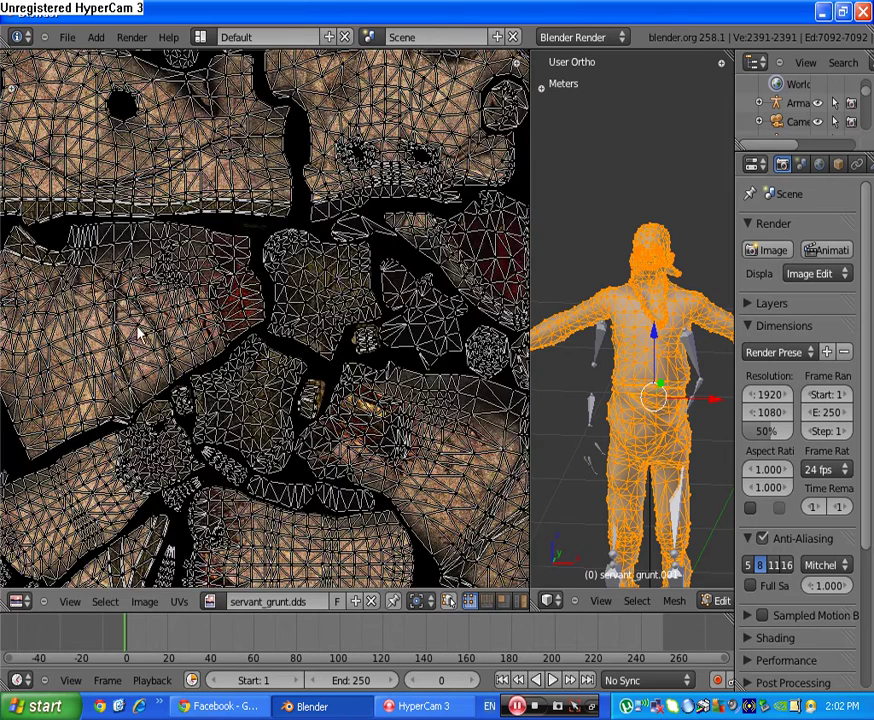
scroll(300, 300, down, 3)
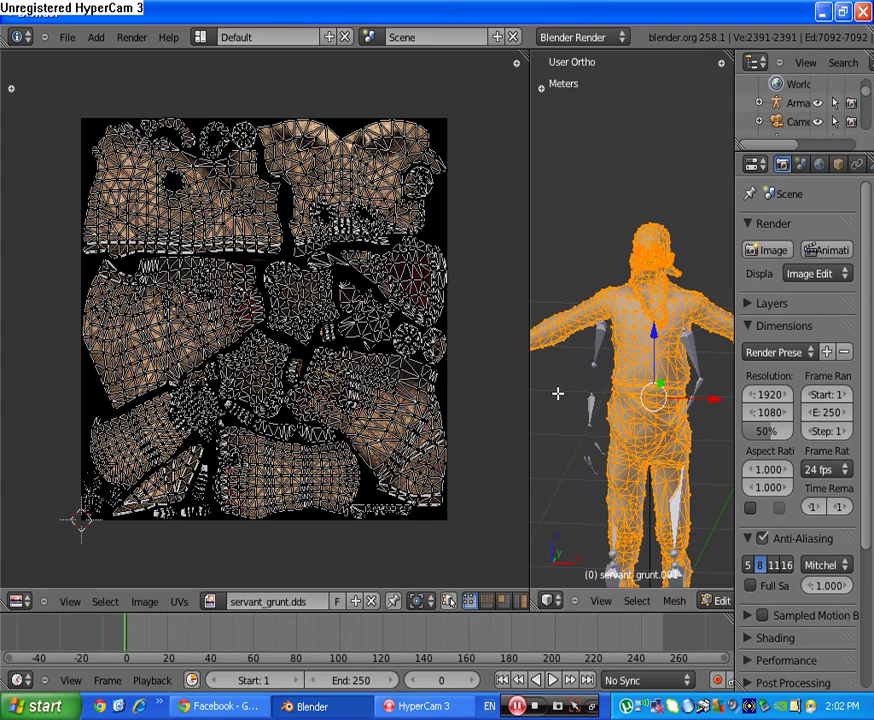
drag(531, 394, 110, 404)
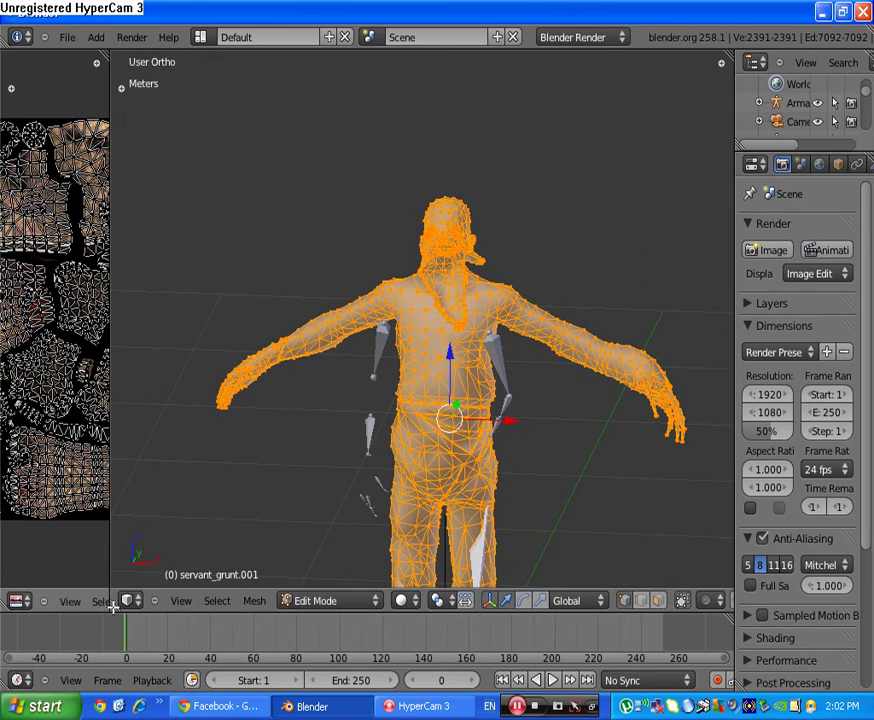
drag(113, 605, 267, 368)
key(t)
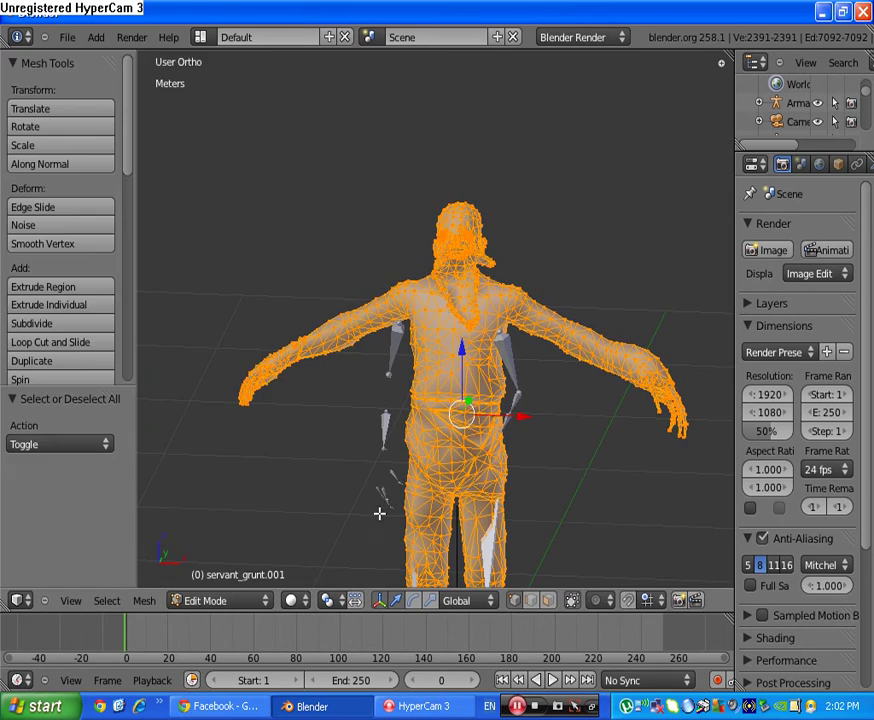
Set Textured viewport shading, return to Object Mode, and select the character
click(292, 600)
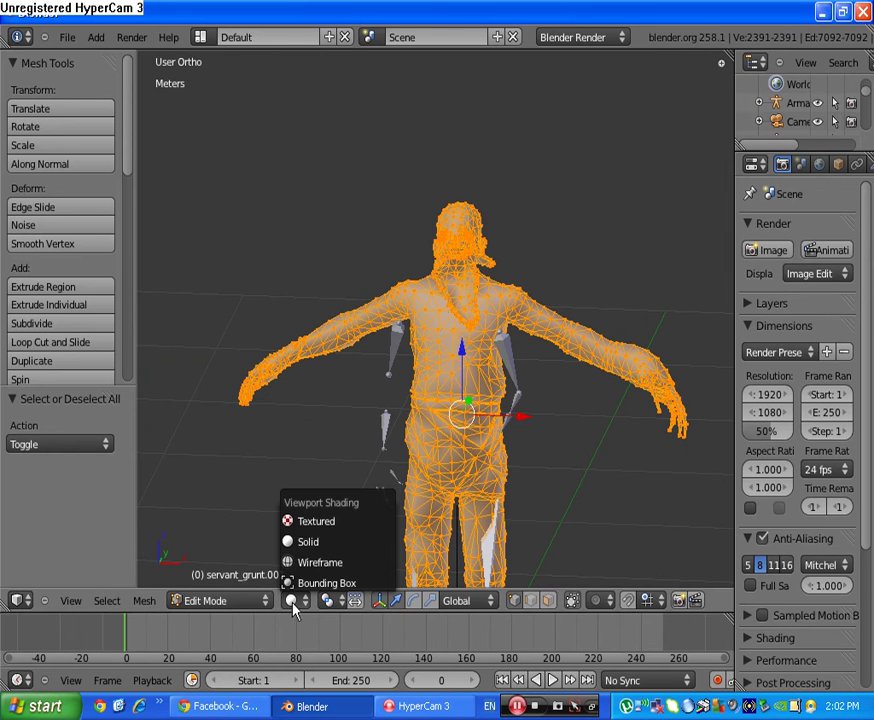
click(310, 522)
key(Tab)
scroll(384, 503, up, 5)
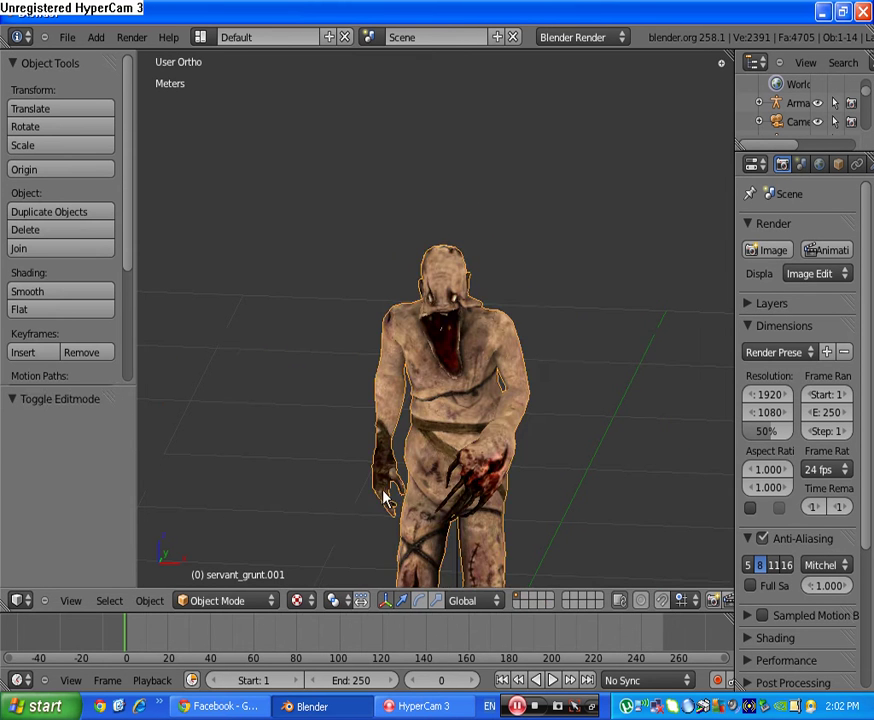
key(a)
shift+middle_drag(437, 468, 443, 406)
right_click(450, 375)
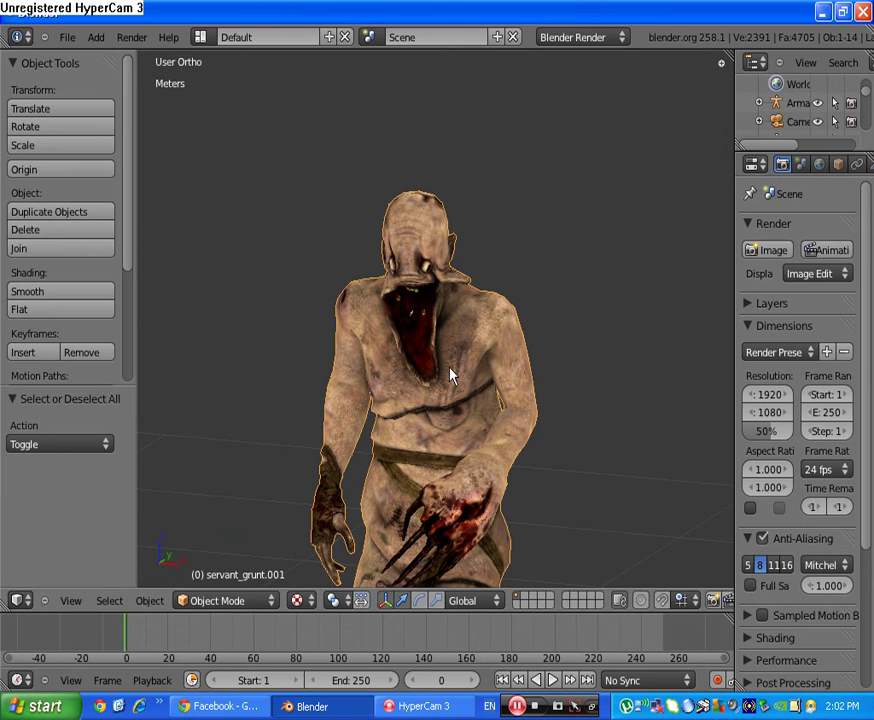
click(729, 211)
Add new textures, Texture and Texture.001, in the material's first two texture slots
drag(732, 209, 503, 203)
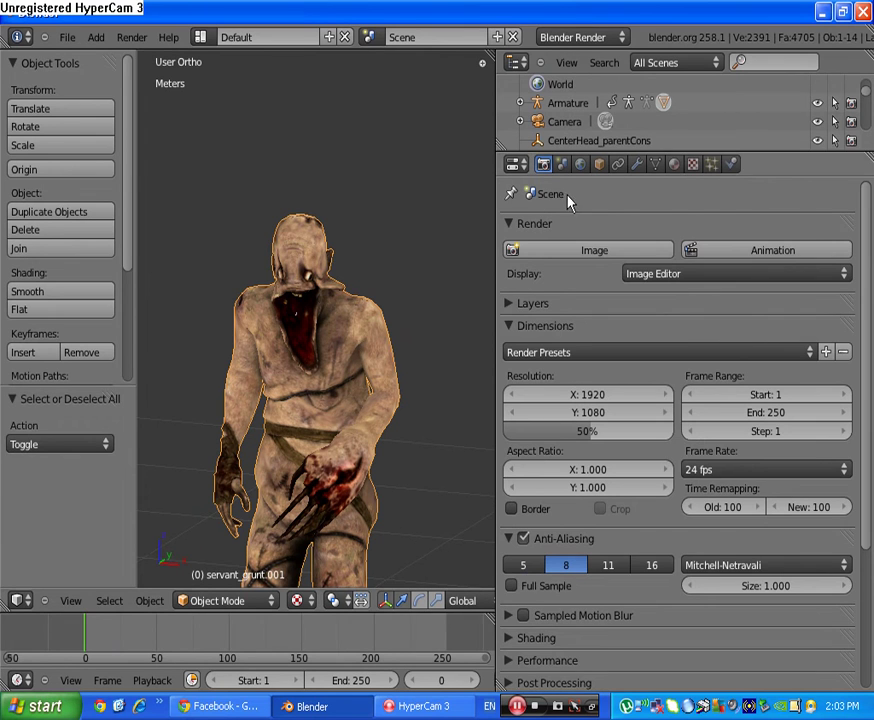
click(674, 165)
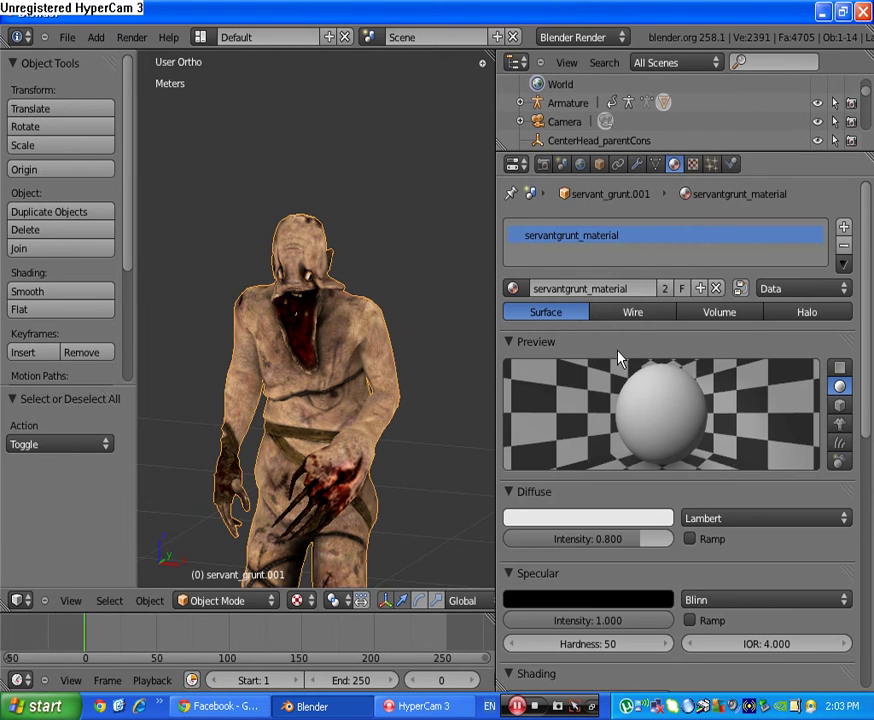
click(692, 164)
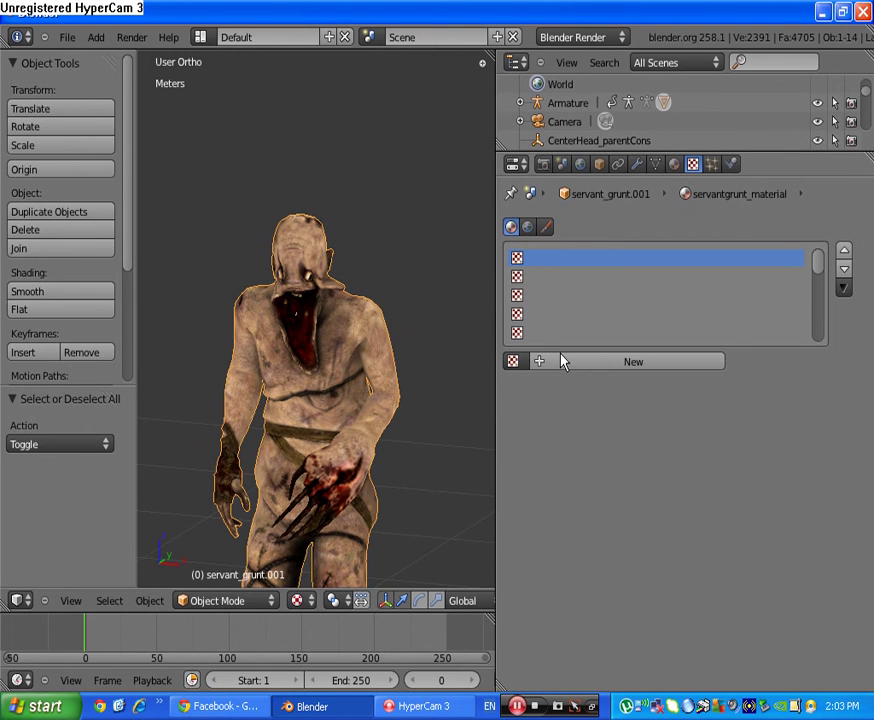
click(570, 360)
click(528, 294)
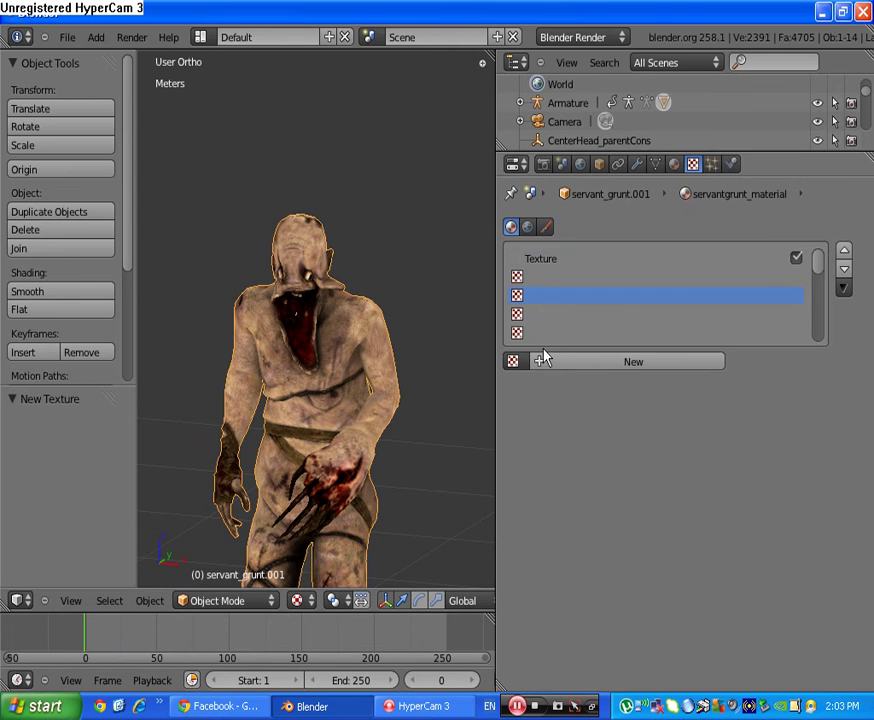
click(523, 276)
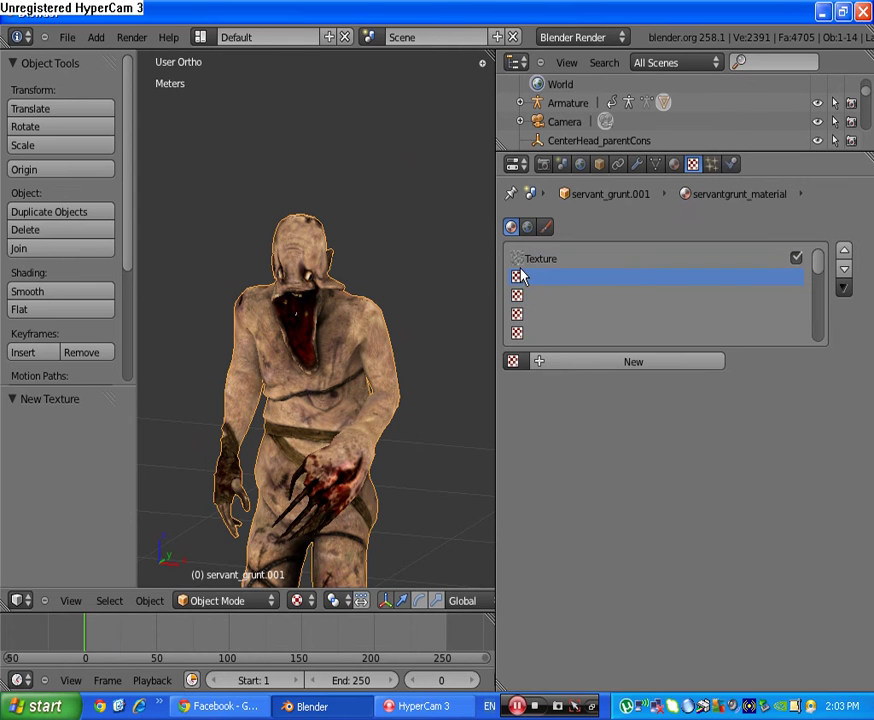
click(556, 363)
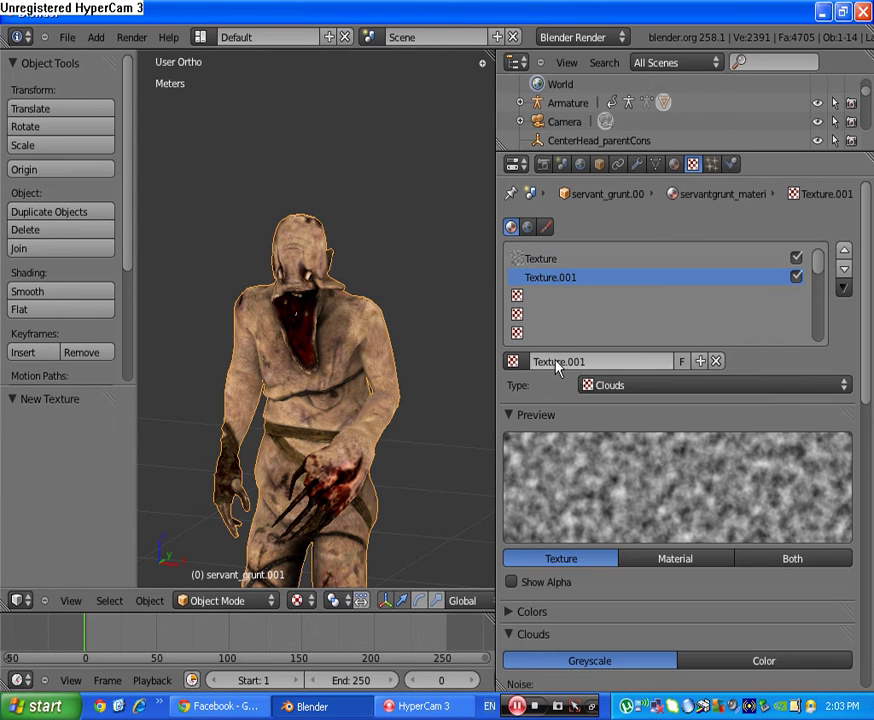
Change the type of both Texture and Texture.001 to Image or Movie
click(570, 260)
click(640, 388)
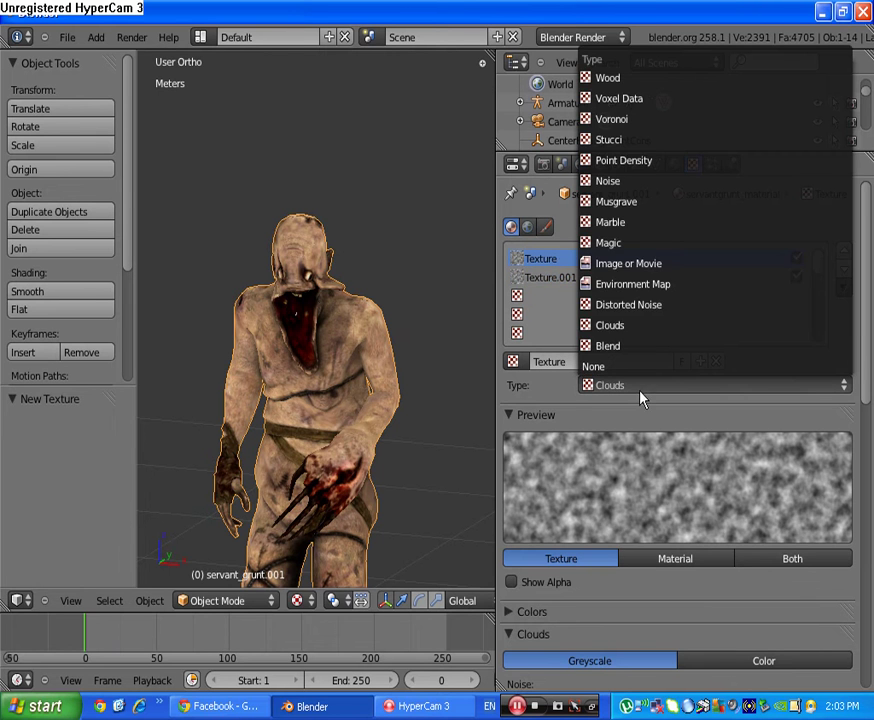
click(648, 262)
click(527, 277)
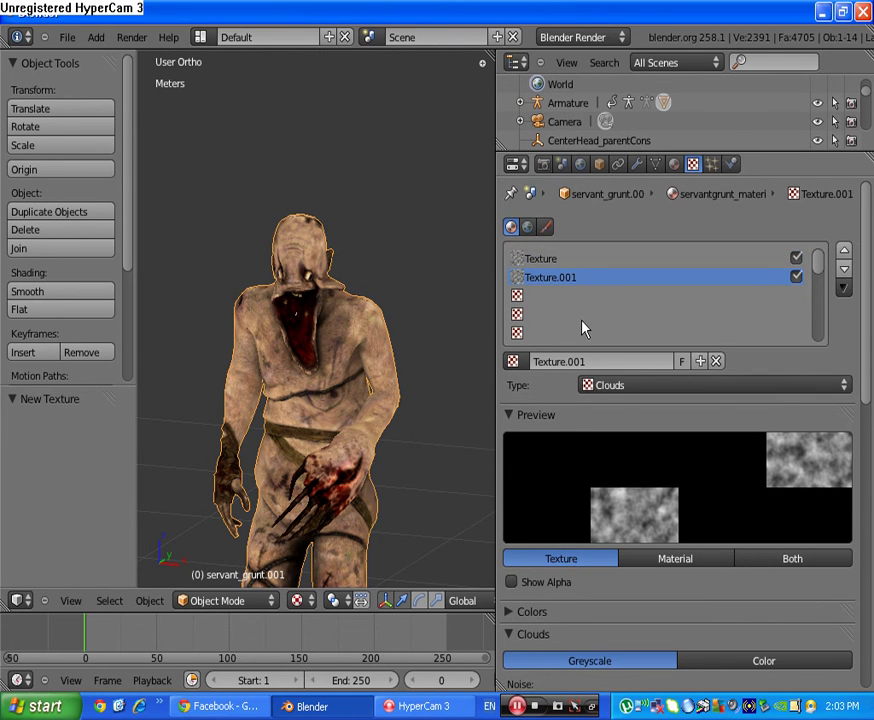
click(640, 386)
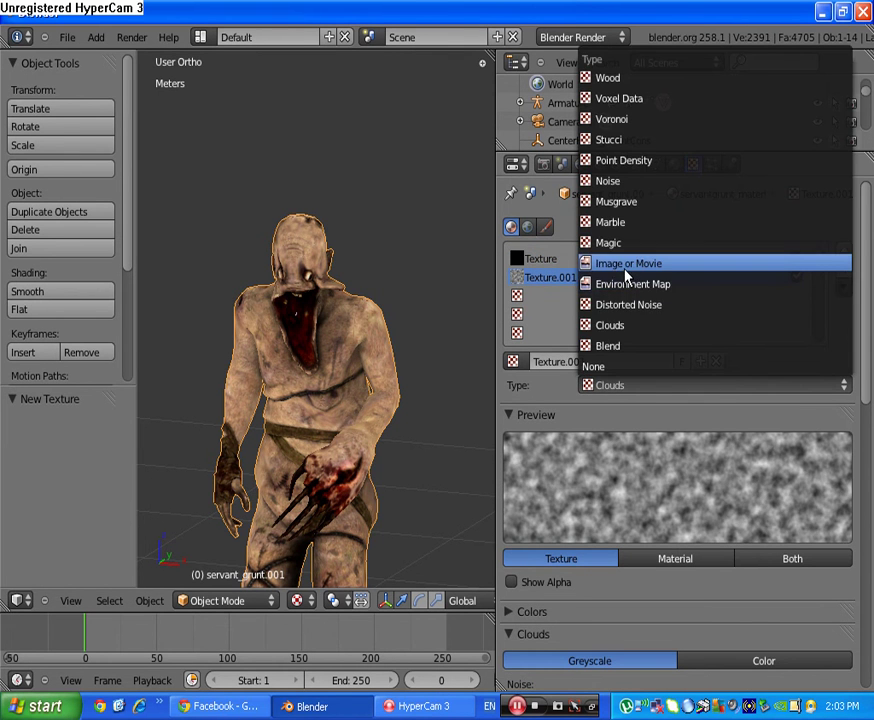
click(628, 264)
click(531, 259)
scroll(590, 510, down, 2)
scroll(589, 510, down, 3)
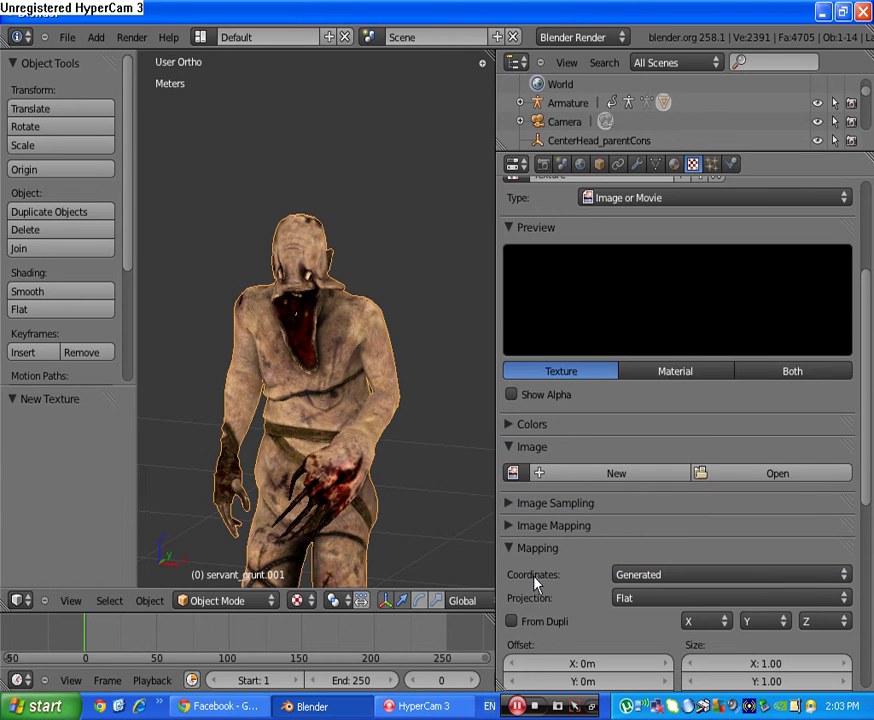
Set the mapping coordinates to UV for both Texture and Texture.001
click(648, 577)
click(624, 494)
scroll(590, 370, up, 2)
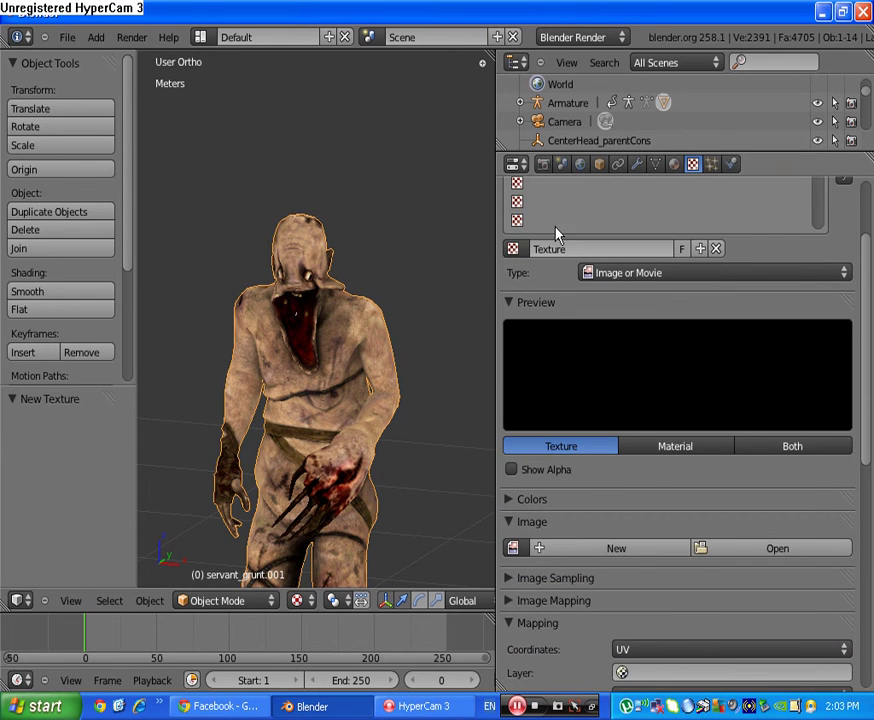
scroll(771, 256, up, 5)
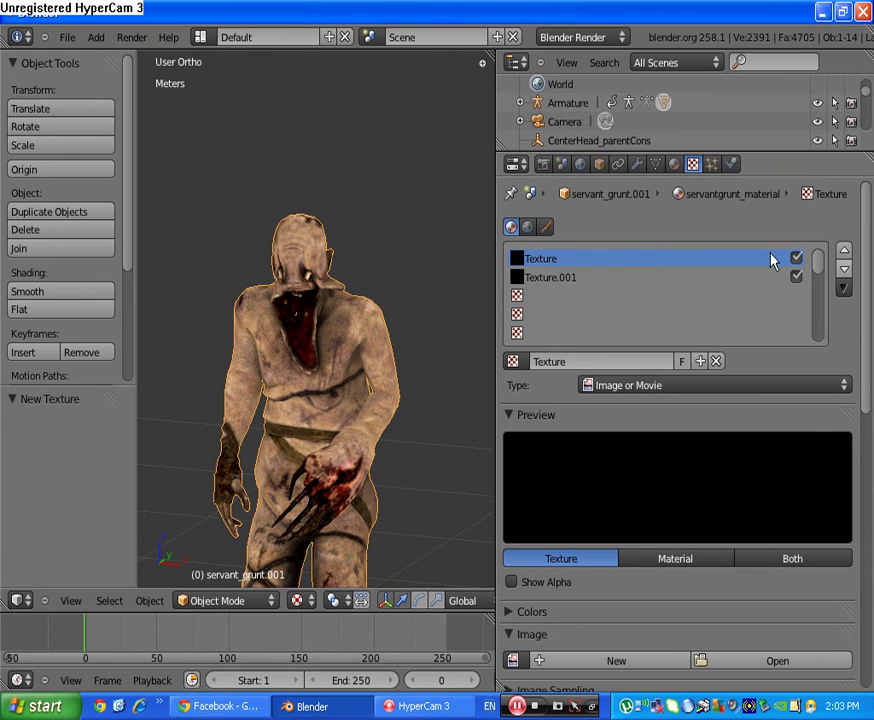
click(572, 277)
scroll(630, 540, down, 2)
scroll(665, 640, down, 2)
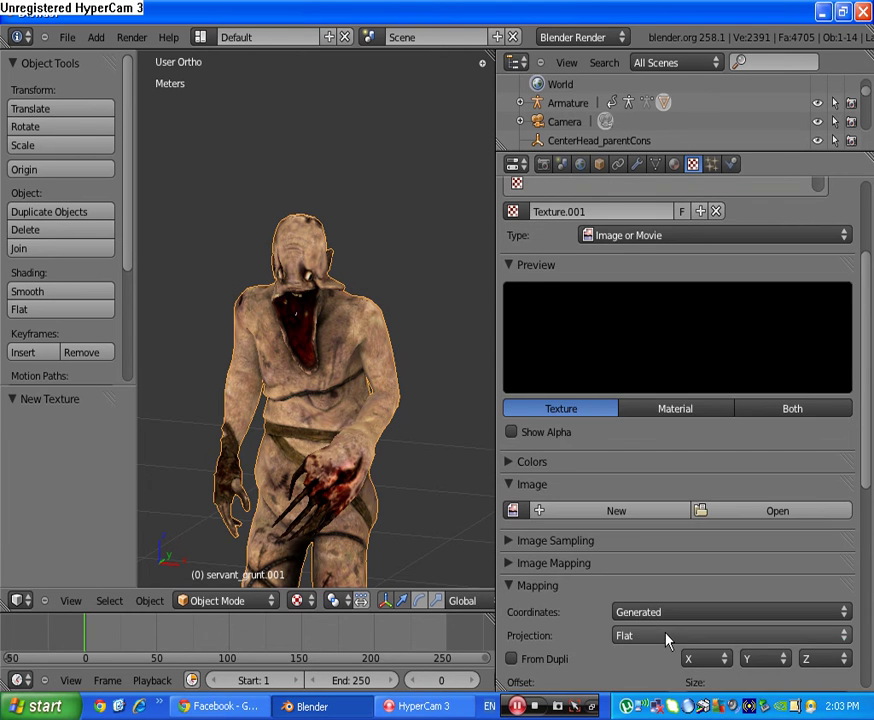
click(680, 611)
click(620, 531)
scroll(641, 316, up, 4)
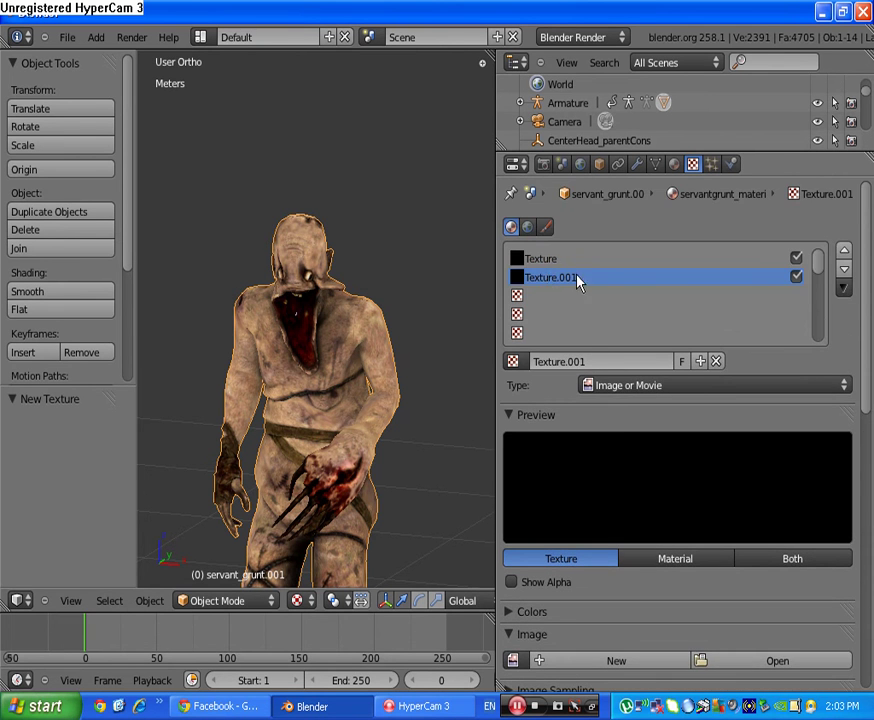
Reselect Texture and browse for an image to load into it
click(536, 260)
scroll(667, 549, down, 3)
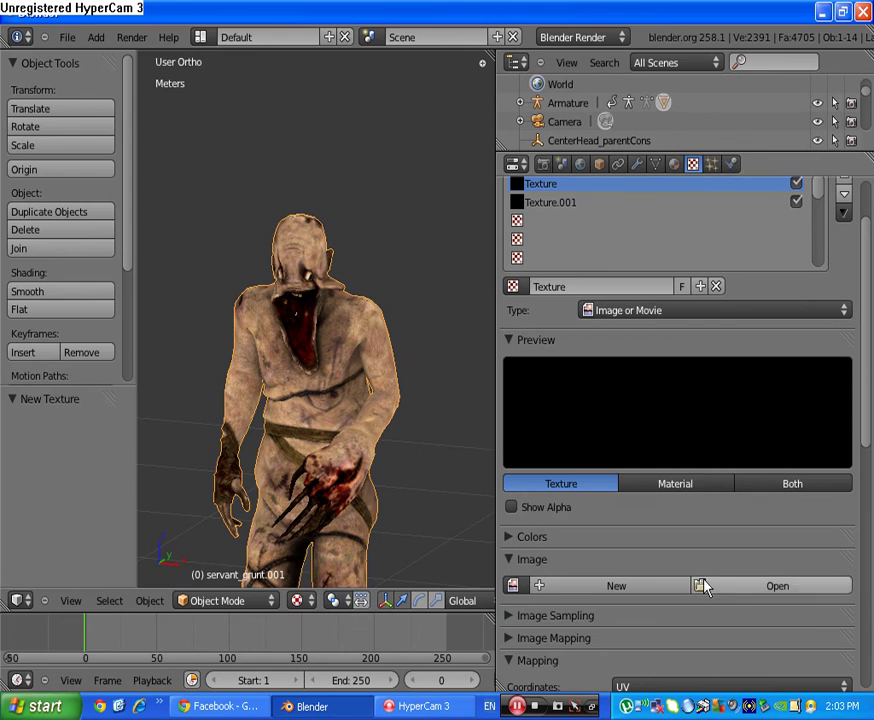
click(704, 583)
Browse from the entities bookmark to enemy/servant_grunt and load servant_grunt_nrm.dds into the first texture slot
click(46, 346)
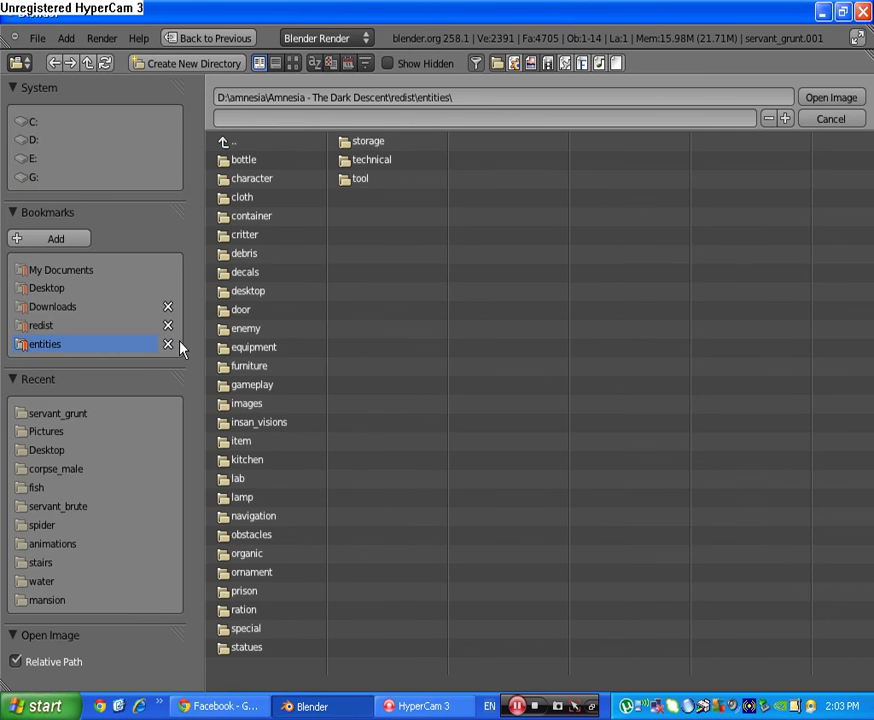
click(238, 329)
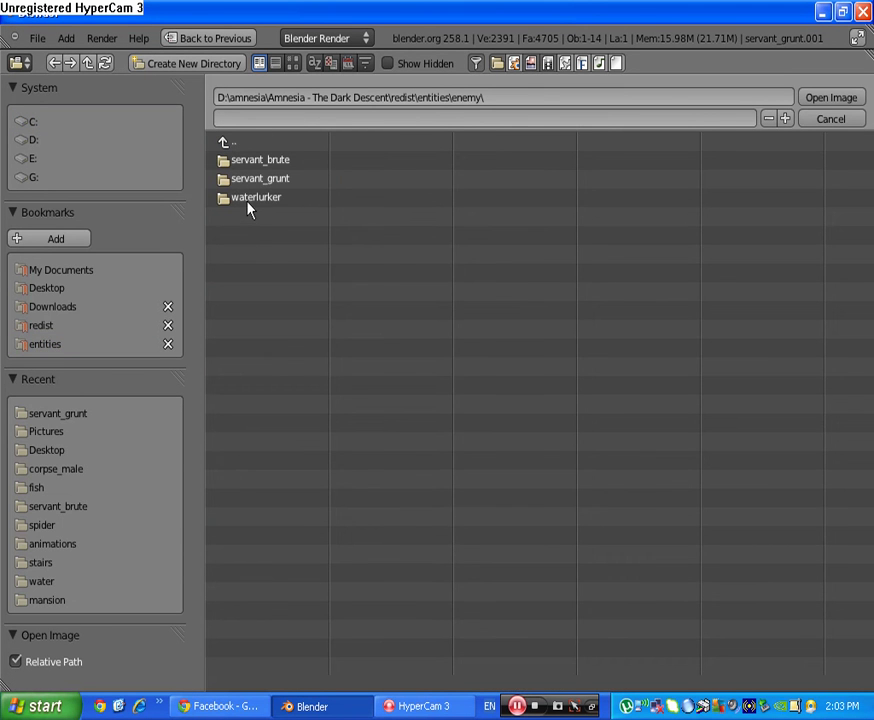
click(252, 180)
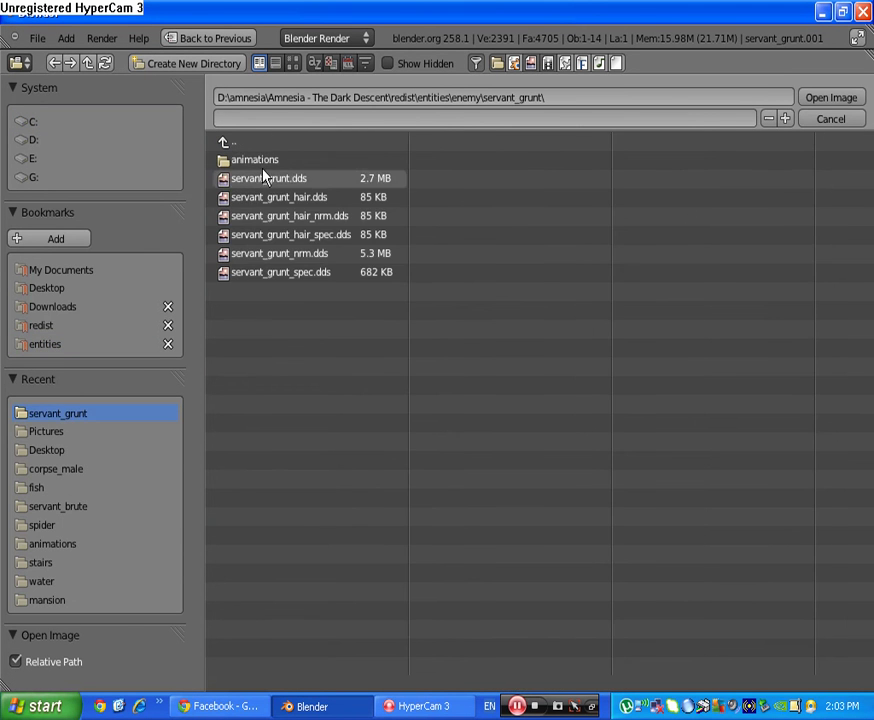
click(293, 63)
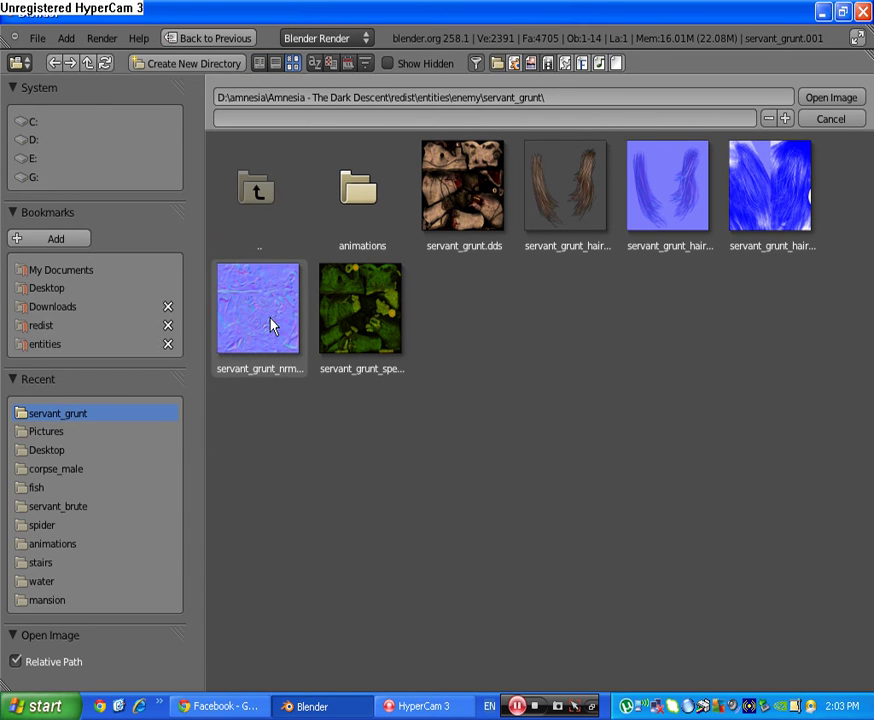
click(250, 335)
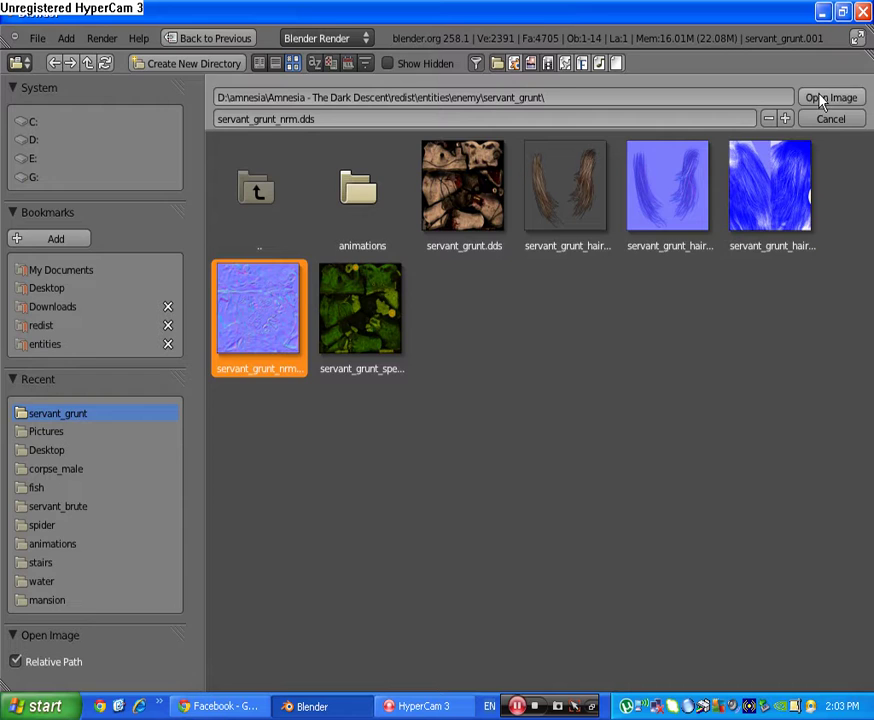
key(Return)
Enable Geometry Normal influence for the servant_grunt_nrm texture
scroll(650, 480, down, 8)
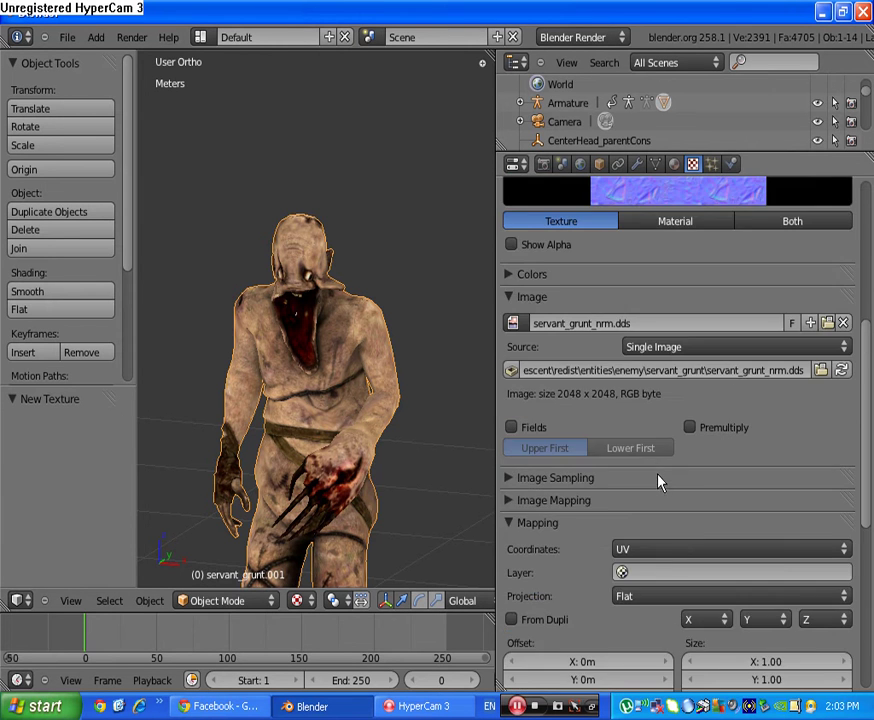
scroll(652, 497, down, 6)
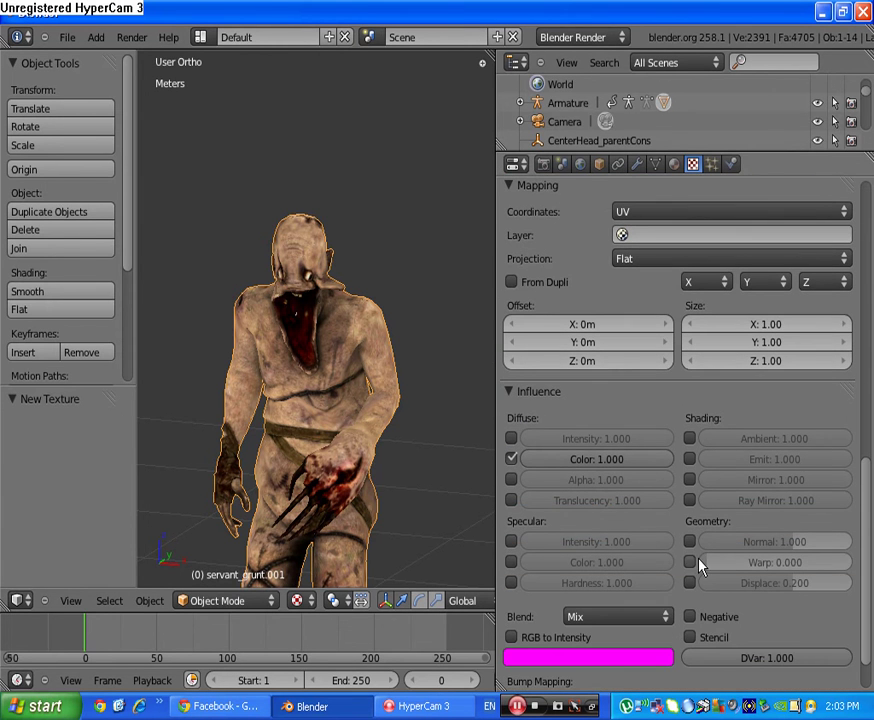
click(690, 541)
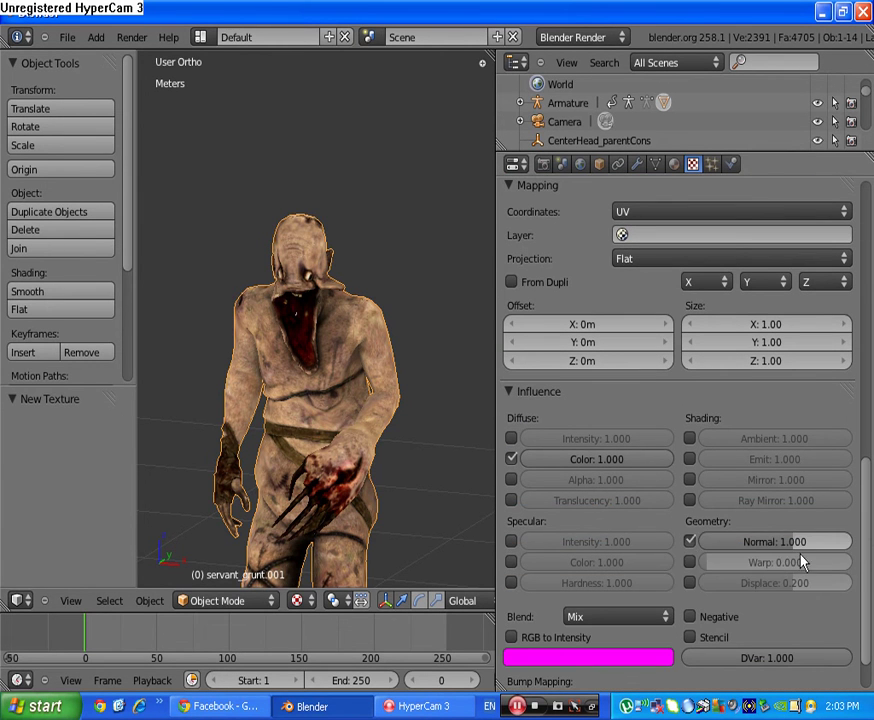
Select the second texture slot, Texture.001, to edit its settings
drag(867, 533, 871, 225)
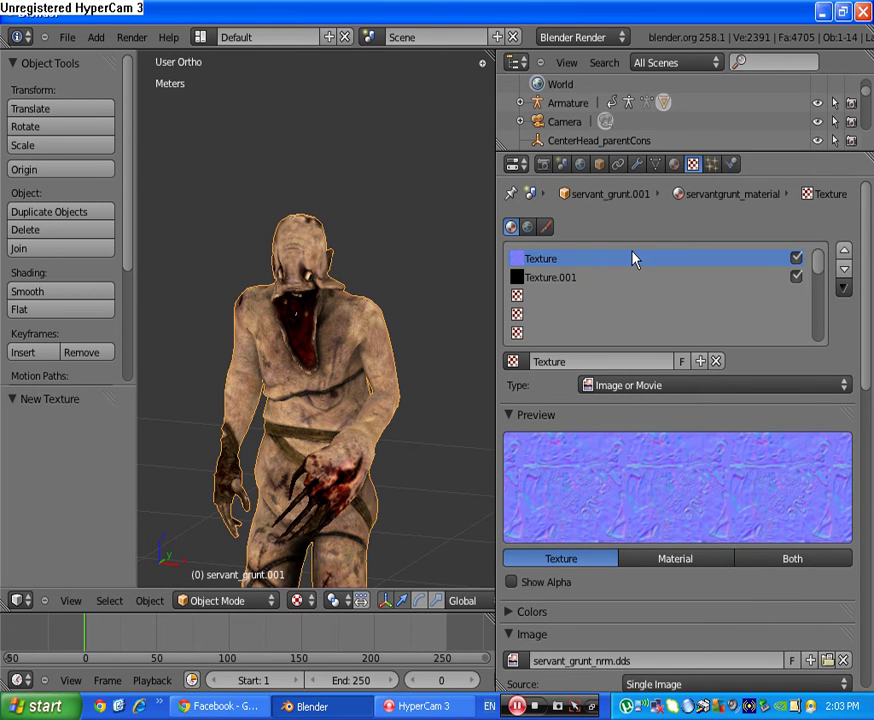
click(576, 277)
scroll(545, 595, down, 3)
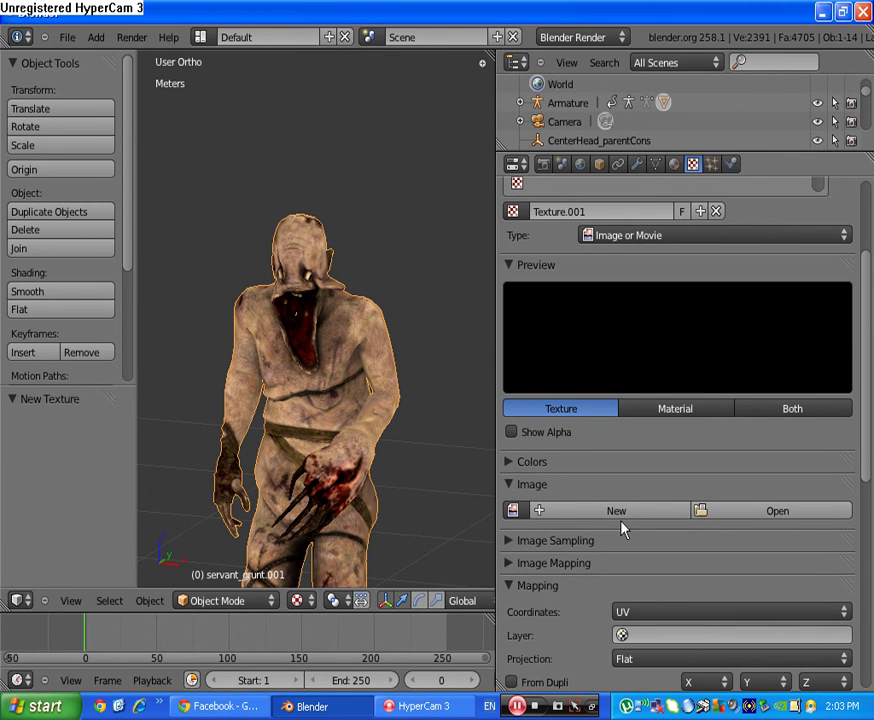
Assign the already-loaded servant_grunt.dds image to Texture.001 from the image list
click(514, 511)
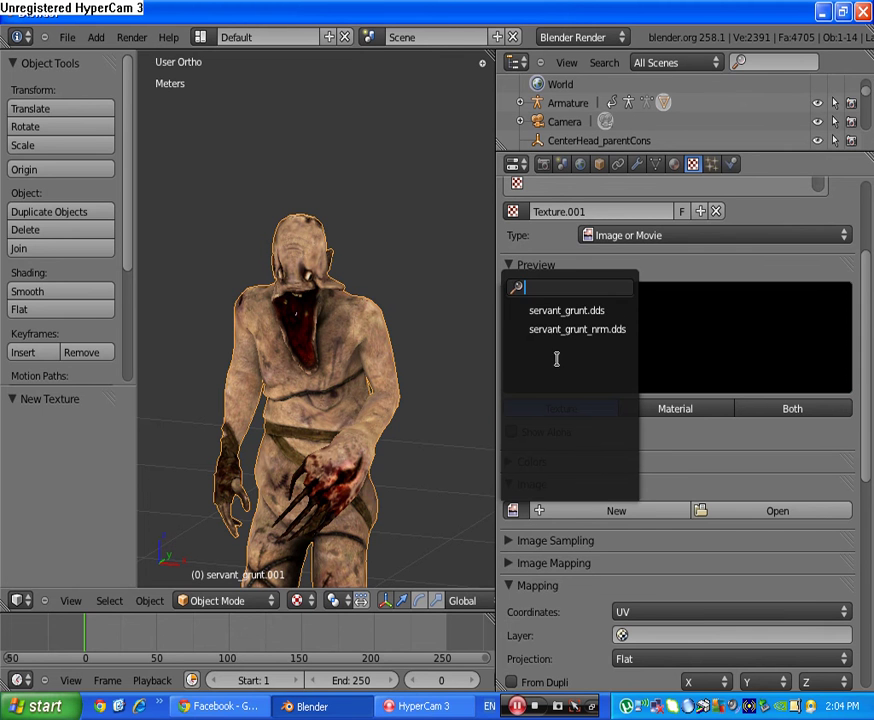
click(540, 312)
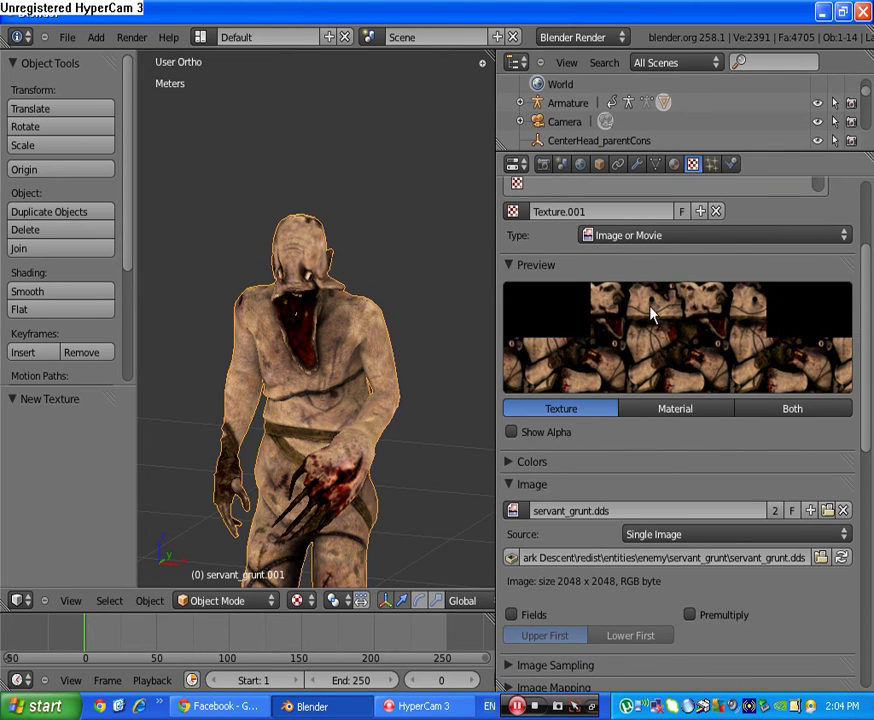
scroll(702, 592, down, 10)
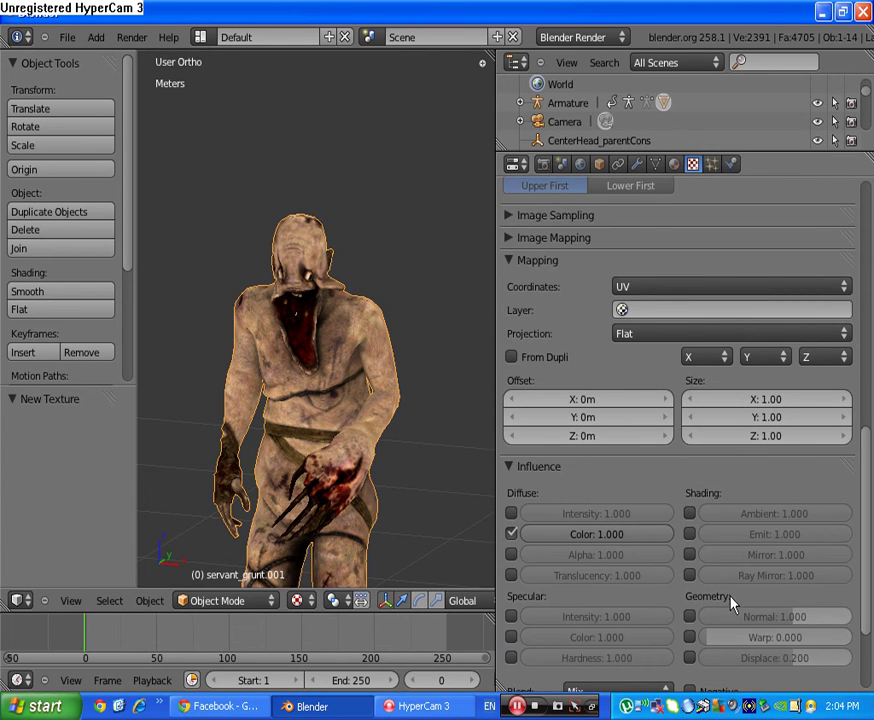
scroll(730, 548, up, 12)
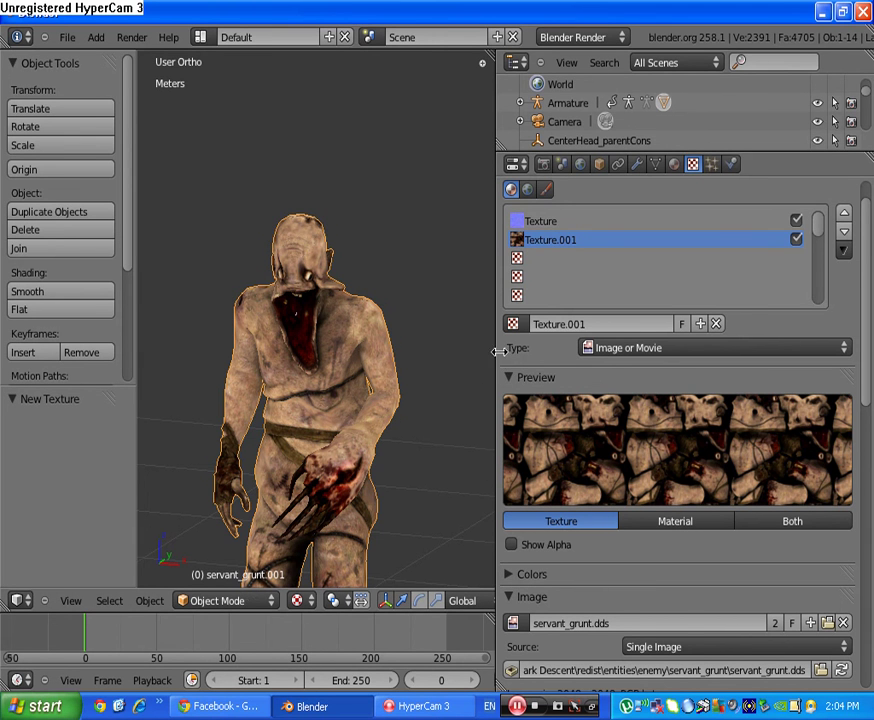
Widen the 3D view, set Display Shading to GLSL in the sidebar, and orbit to see the model
drag(494, 351, 648, 380)
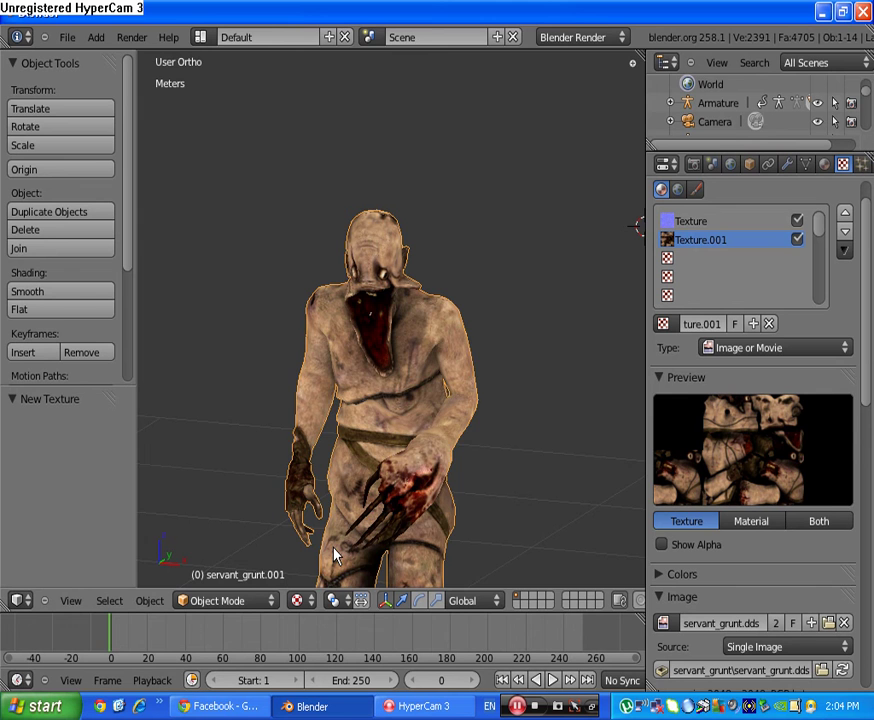
key(n)
scroll(562, 520, down, 4)
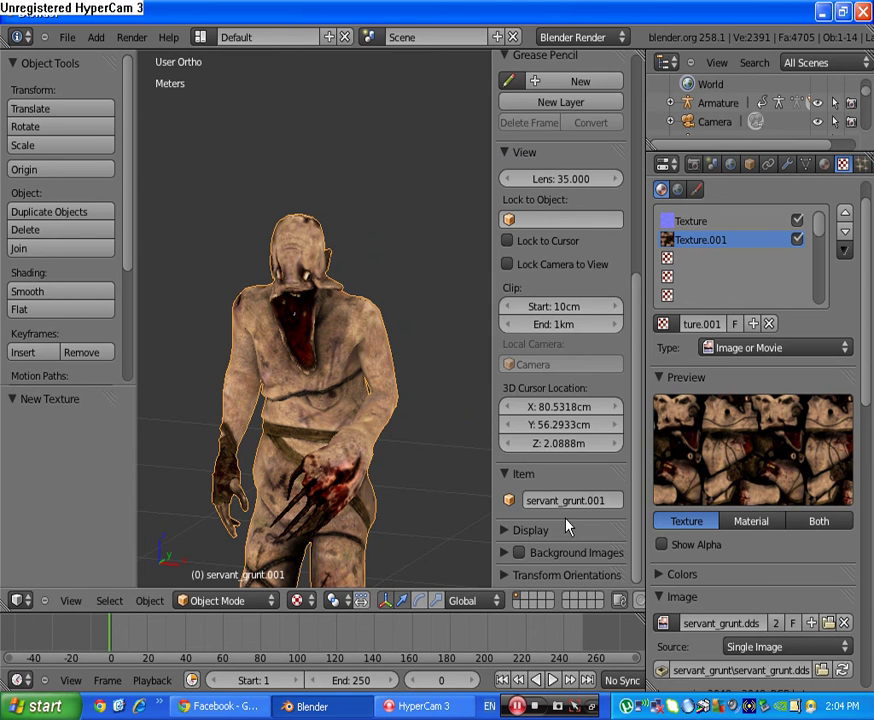
scroll(533, 538, down, 5)
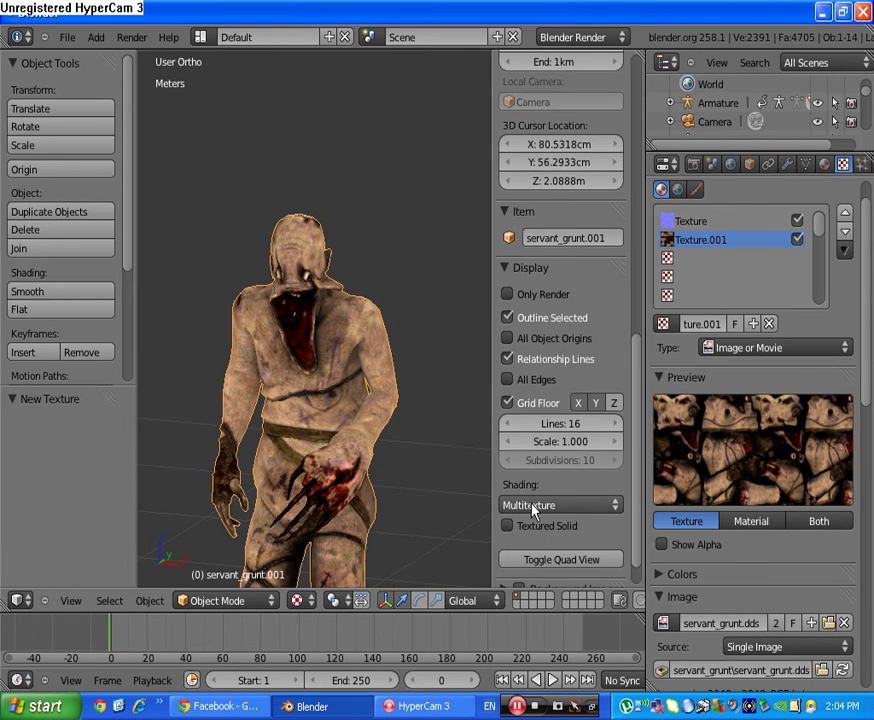
click(531, 506)
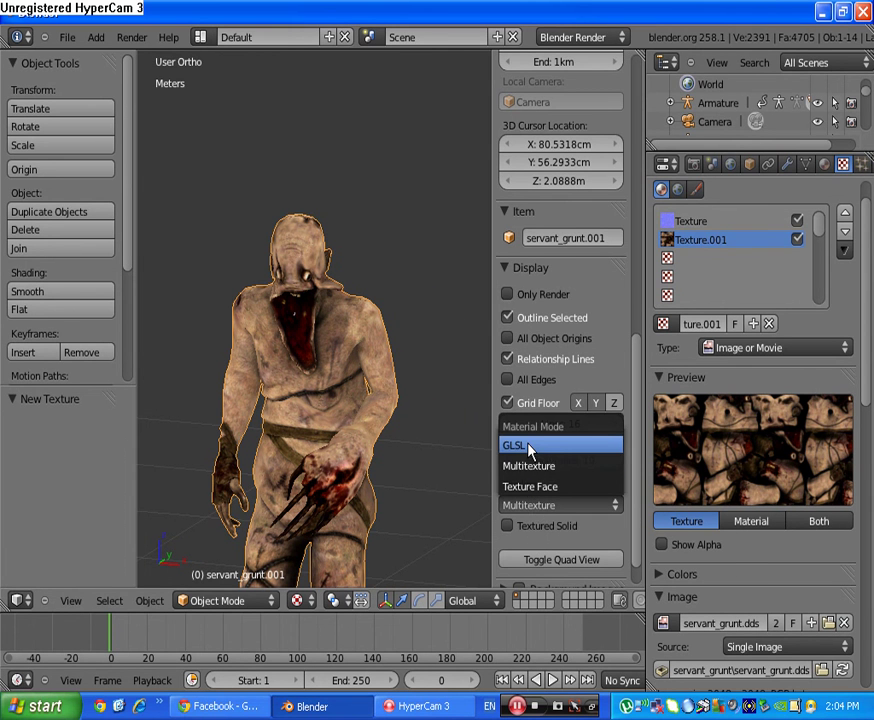
click(526, 447)
key(n)
middle_drag(430, 449, 359, 449)
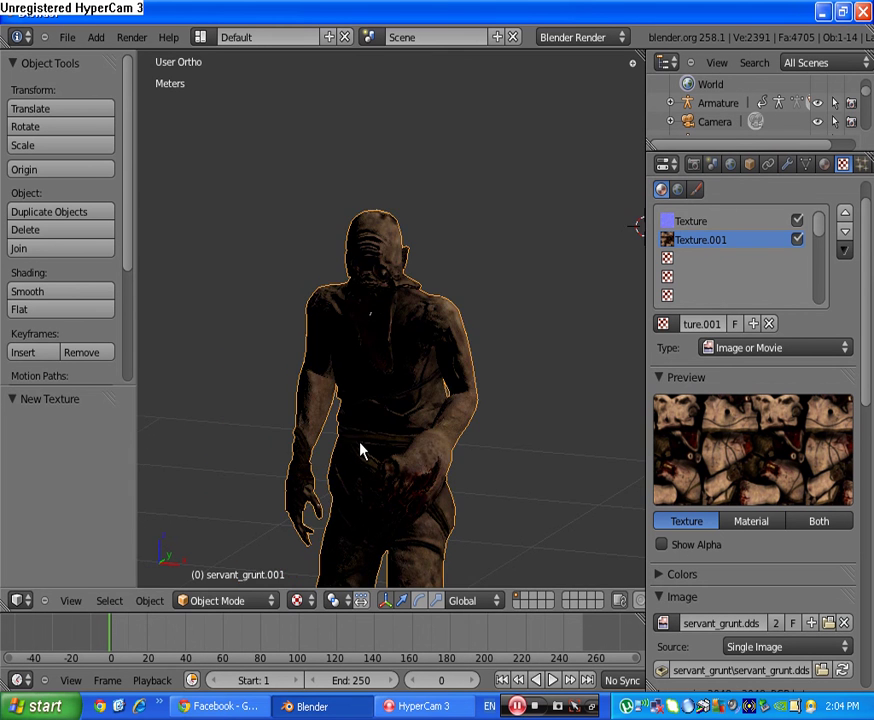
scroll(359, 445, up, 2)
scroll(363, 430, down, 4)
scroll(363, 430, down, 5)
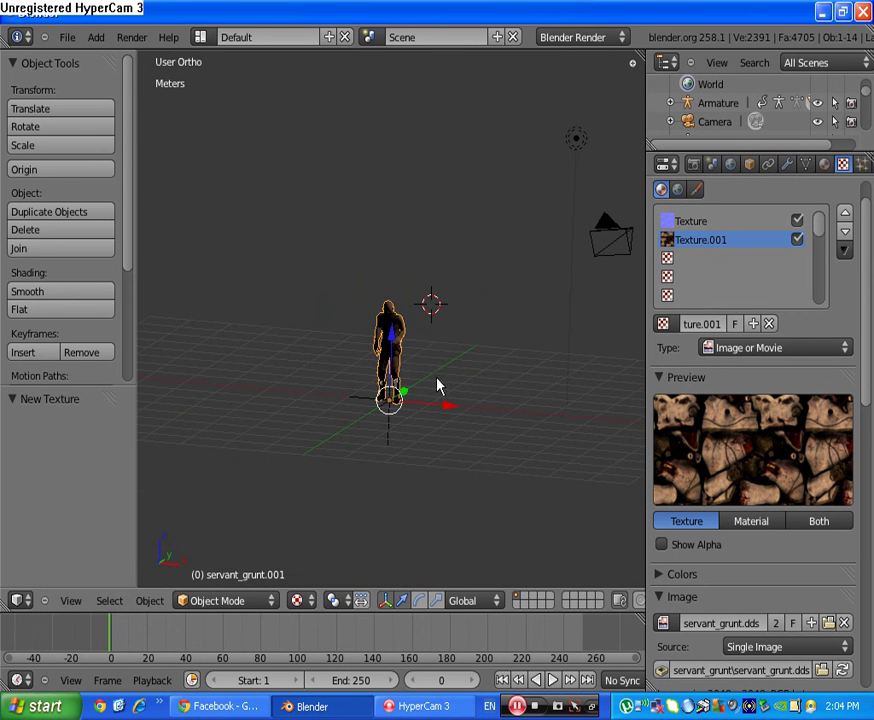
Delete the scene's original lamp
right_click(576, 138)
key(x)
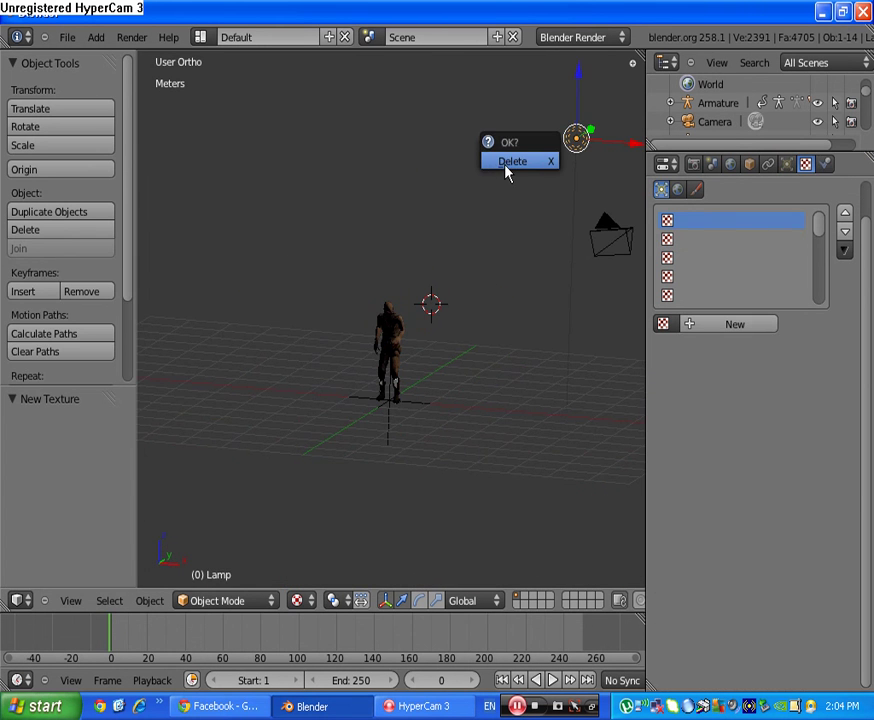
click(510, 162)
Add a Hemi lamp and zoom in to check the lit textures
key(shift+a)
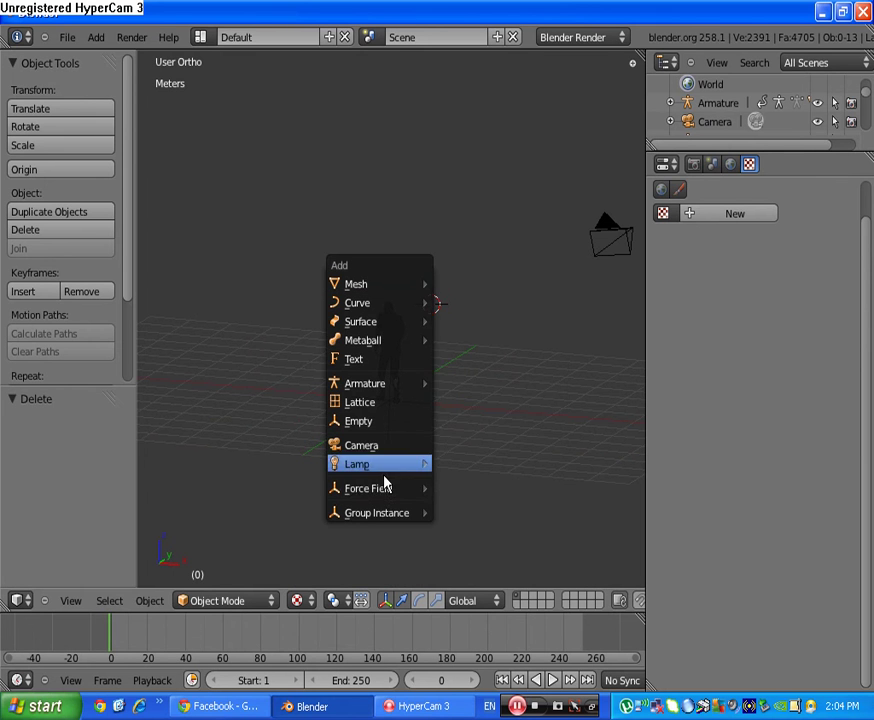
mouse_move(384, 492)
mouse_move(386, 468)
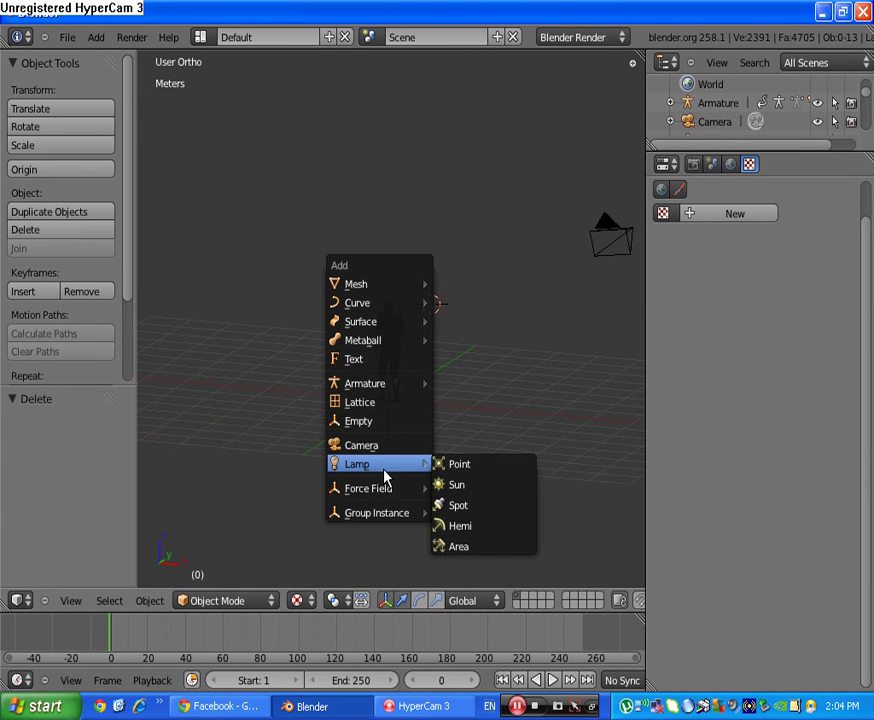
click(448, 527)
scroll(402, 497, up, 10)
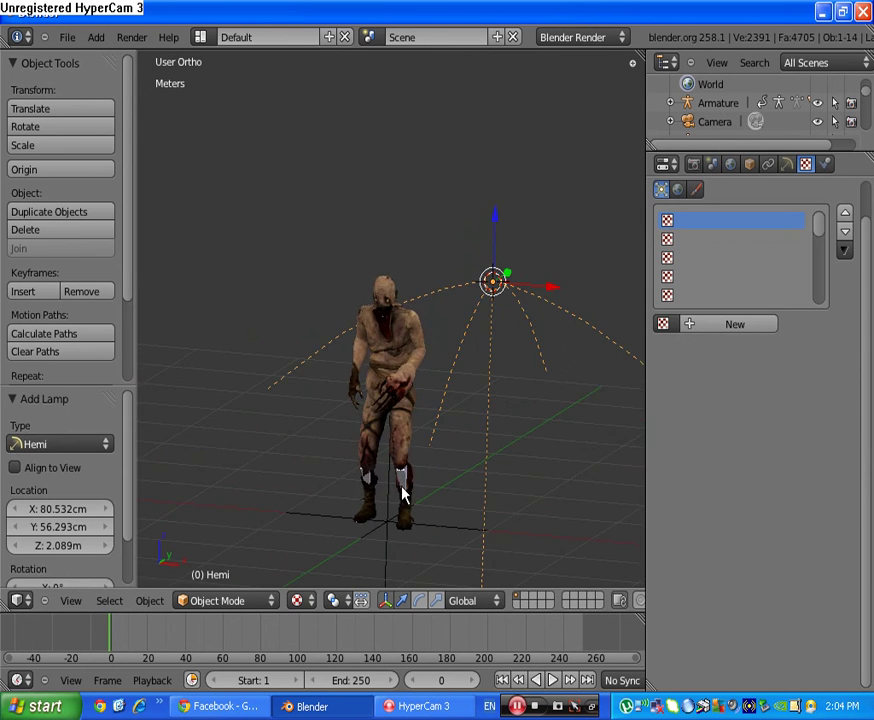
scroll(387, 458, down, 3)
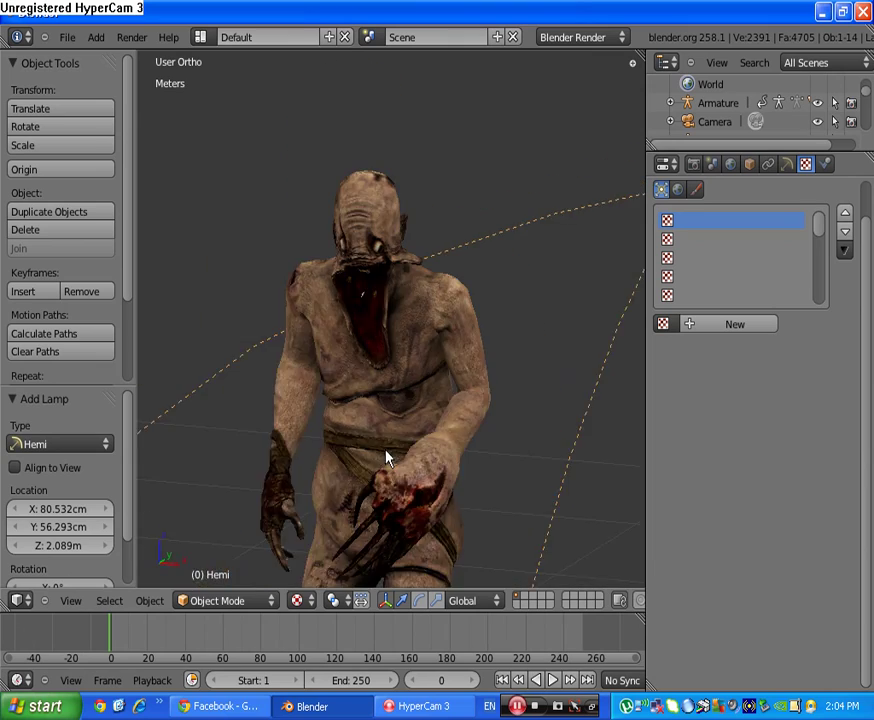
scroll(373, 450, up, 5)
scroll(373, 445, up, 6)
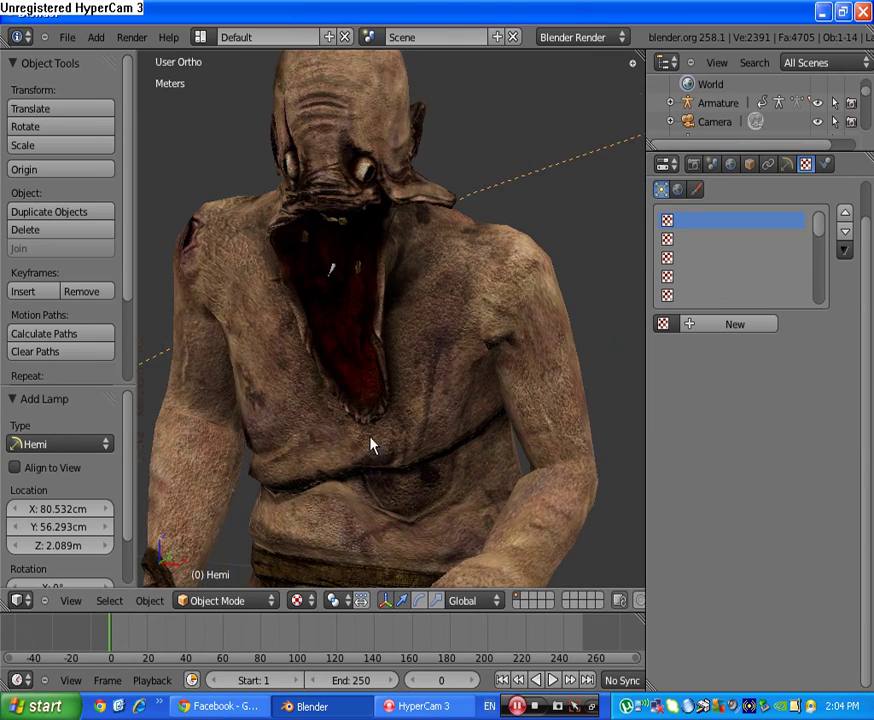
scroll(373, 416, up, 2)
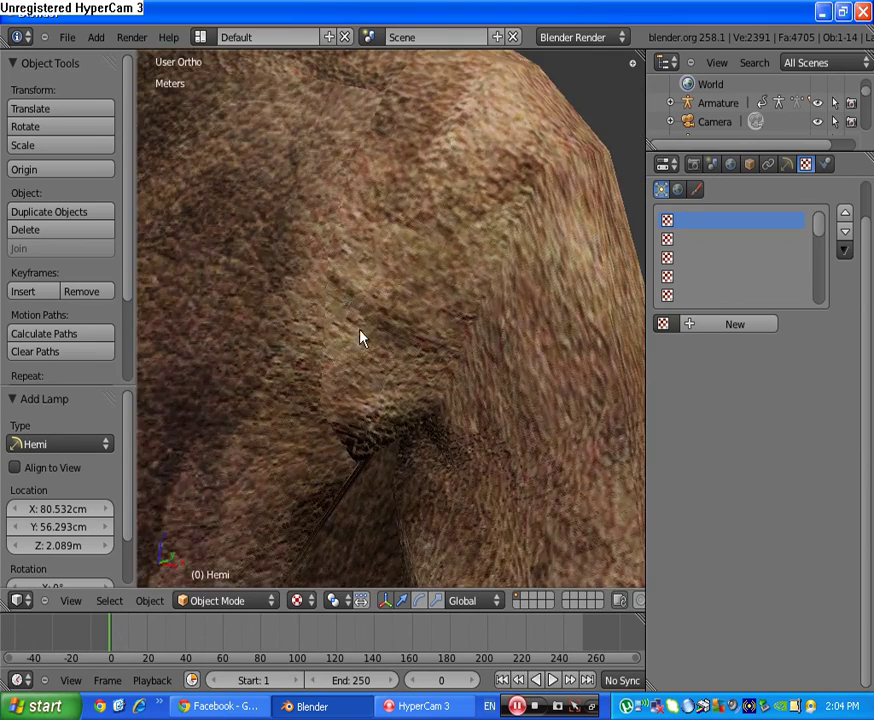
scroll(355, 302, up, 4)
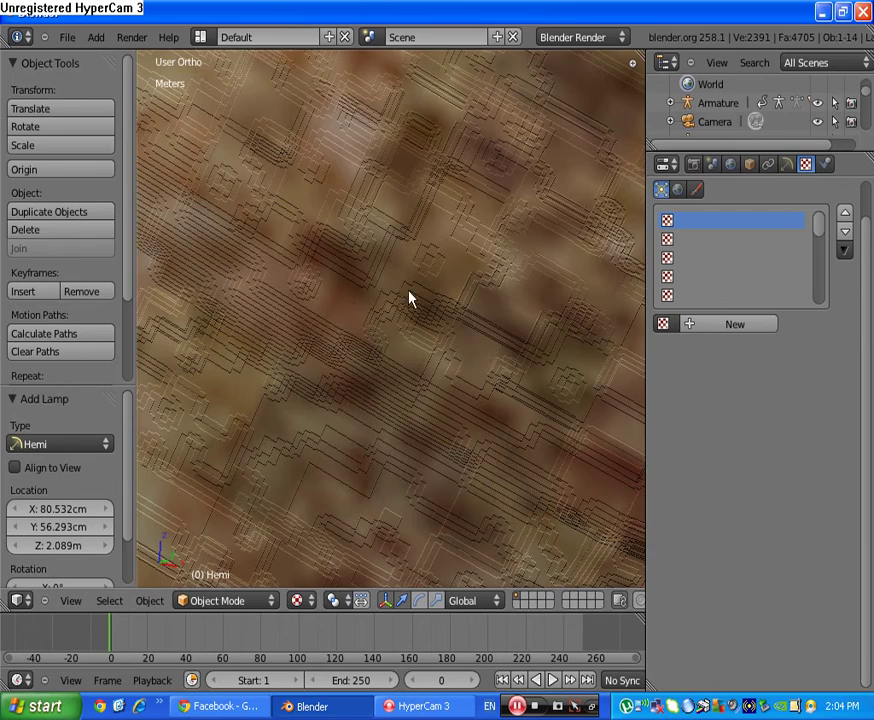
scroll(405, 338, down, 8)
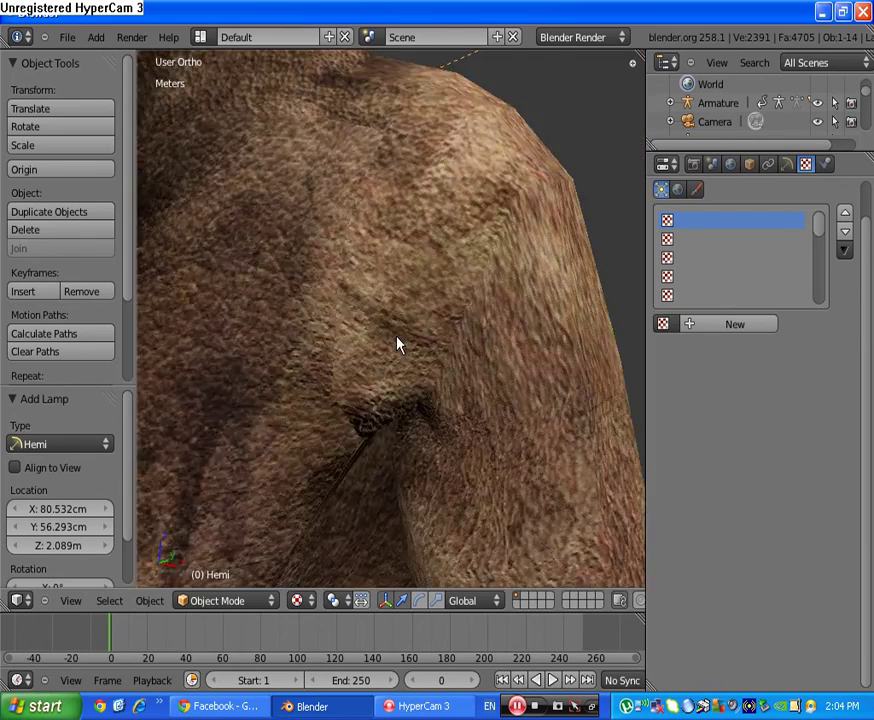
scroll(400, 325, down, 6)
Switch to camera view and box-select the character together with its rig
key(KP_0)
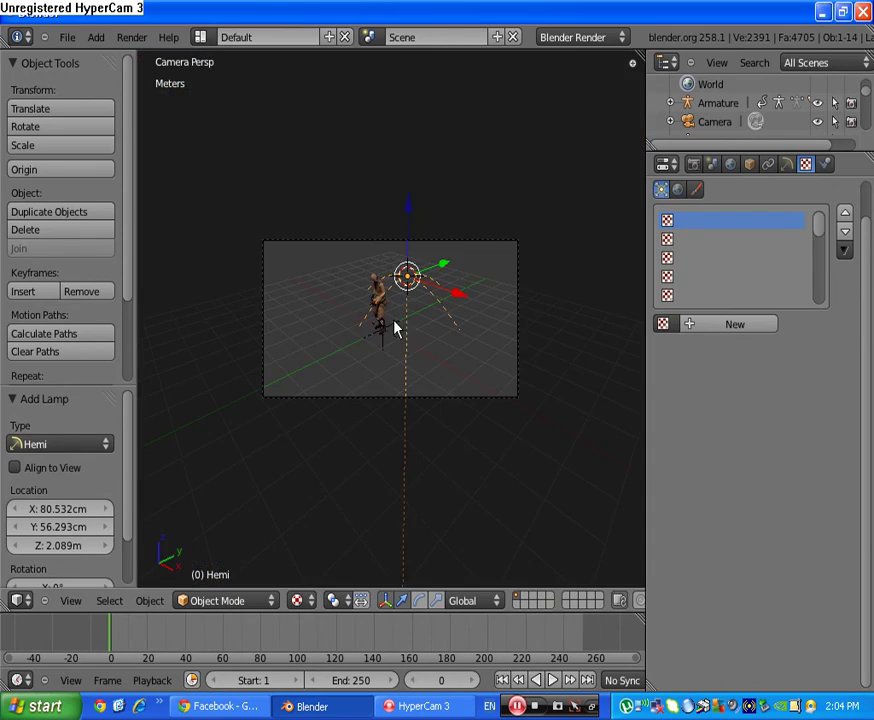
right_click(381, 298)
scroll(372, 308, up, 3)
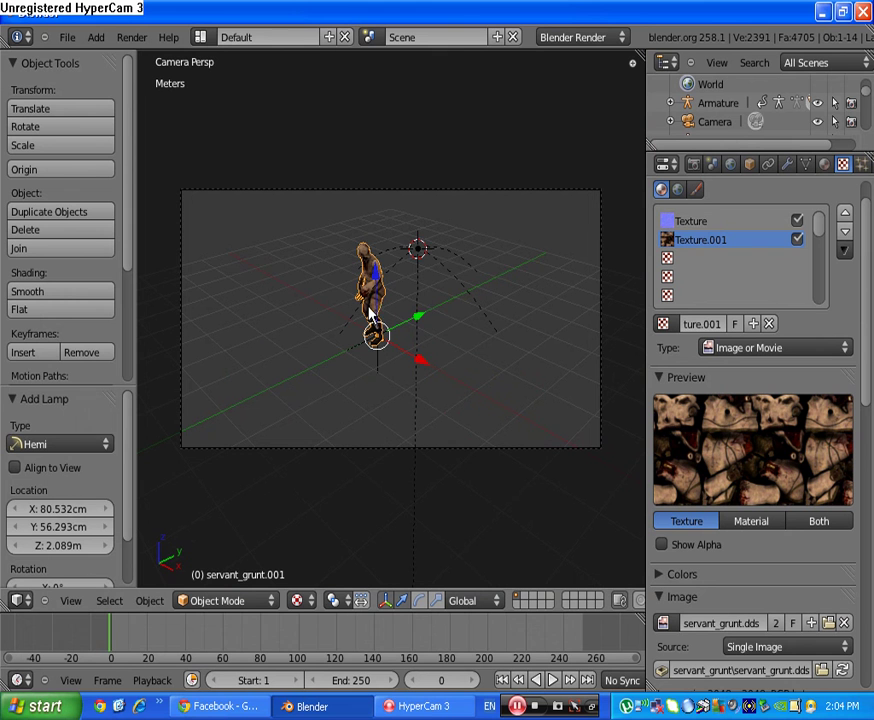
key(b)
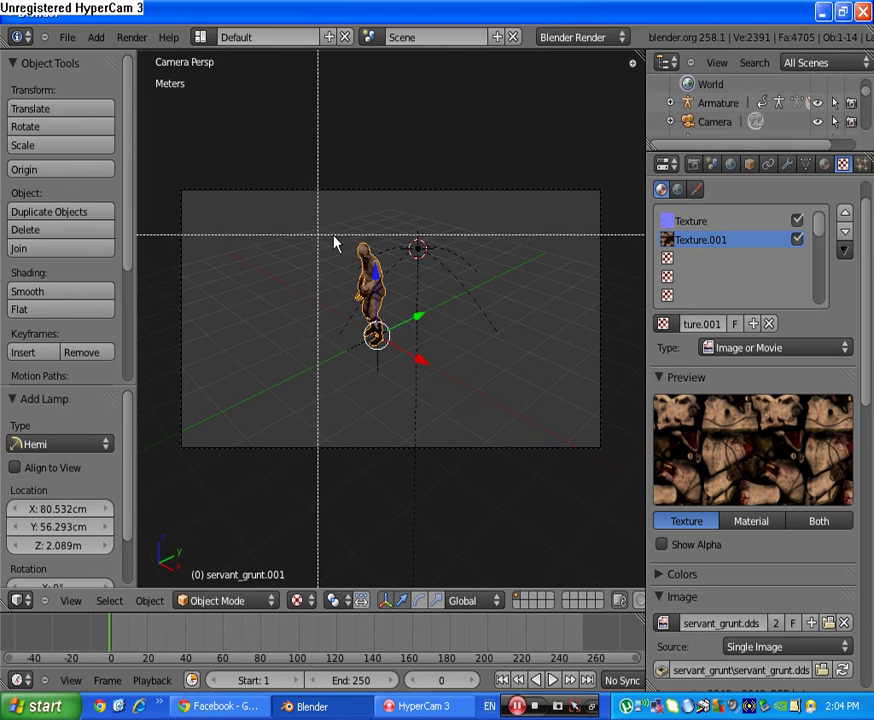
drag(335, 243, 368, 274)
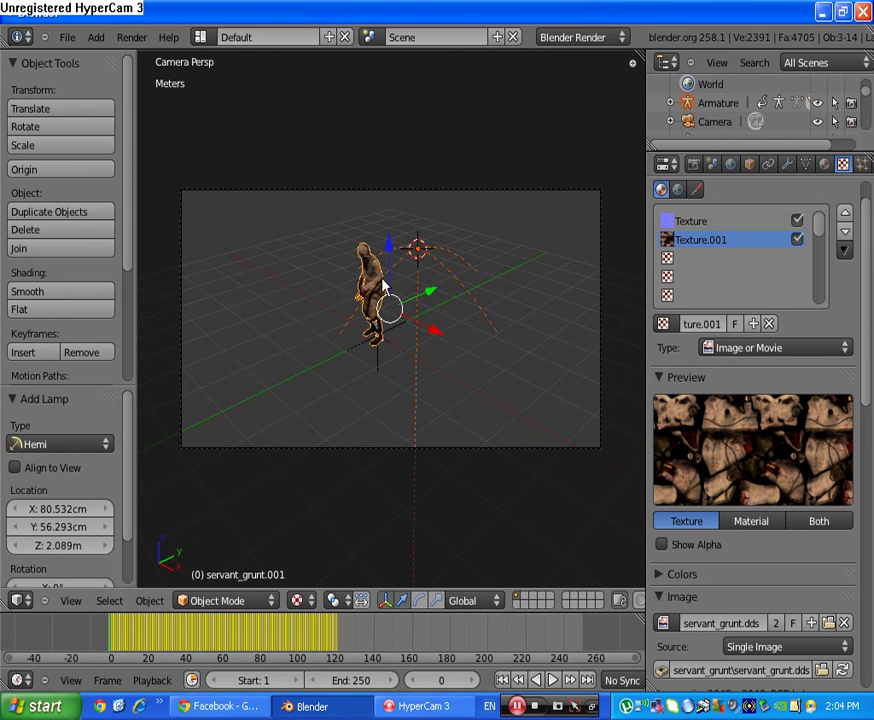
key(b)
drag(340, 211, 391, 347)
Rotate the character about 44° around Z, then move it 2.487 m along X and 1.501 m along Y
key(r)
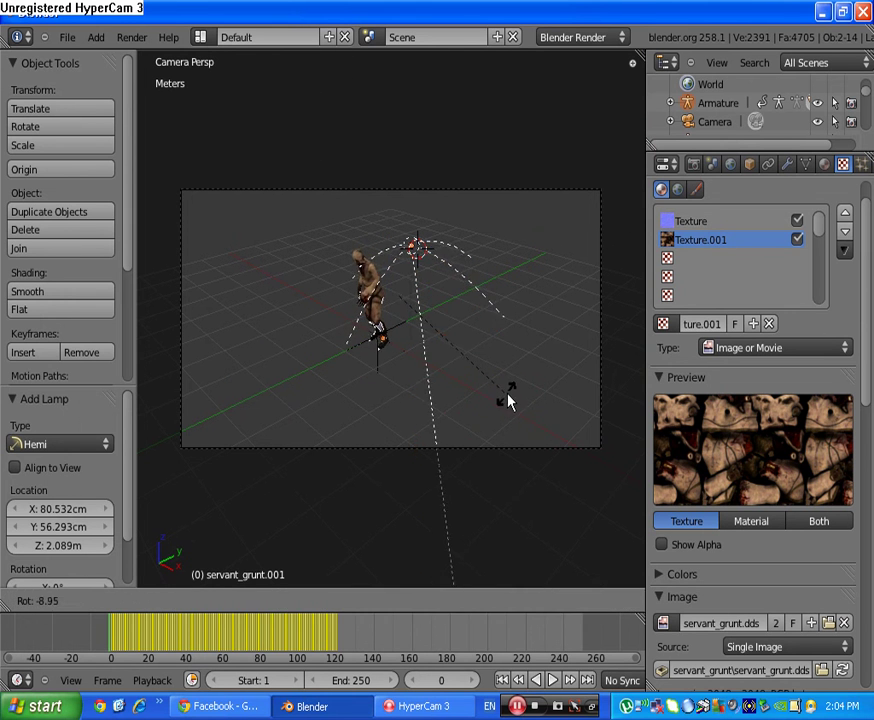
key(z)
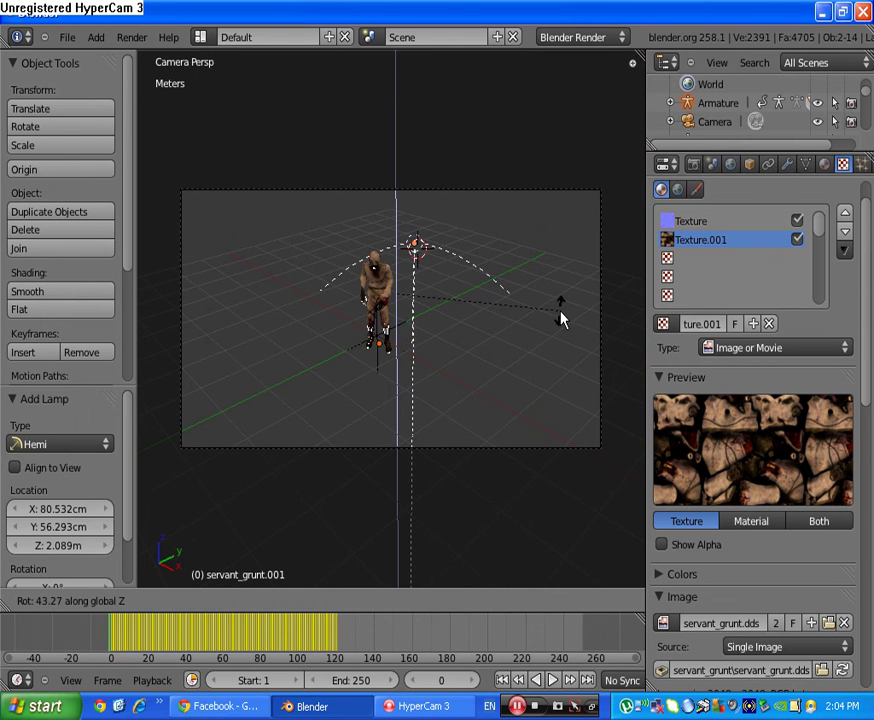
click(542, 318)
key(g)
key(x)
click(546, 318)
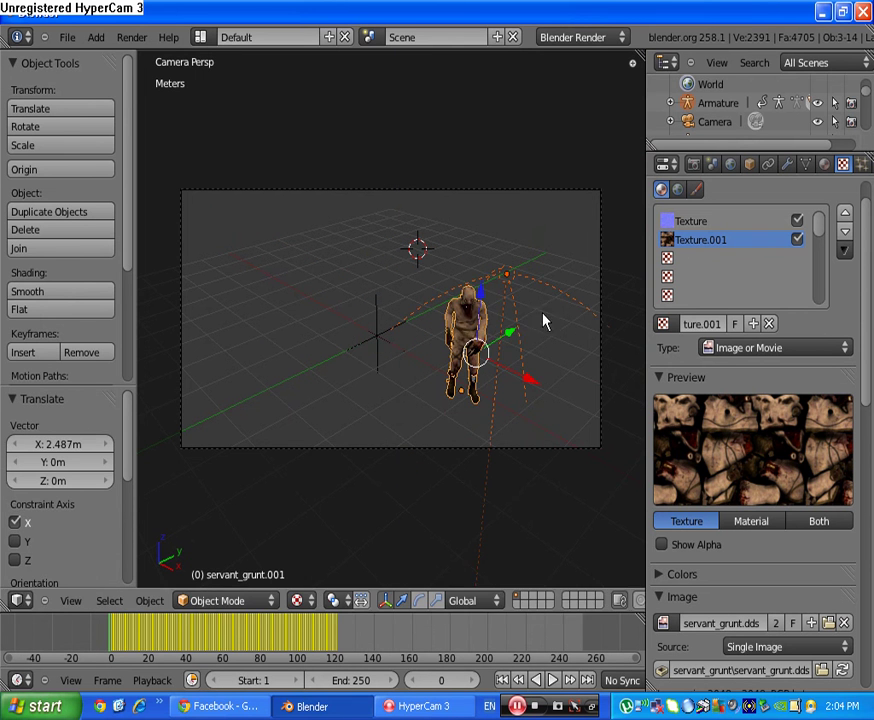
key(g)
key(x)
key(y)
click(465, 370)
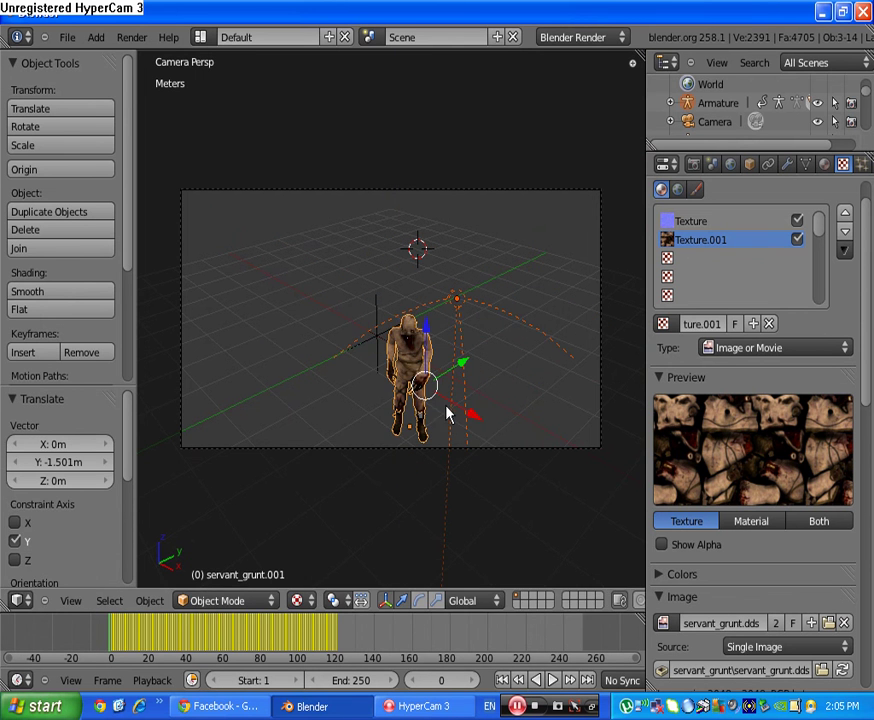
Scale the character up to 2.415 times and reposition it in the frame
key(s)
click(509, 283)
key(g)
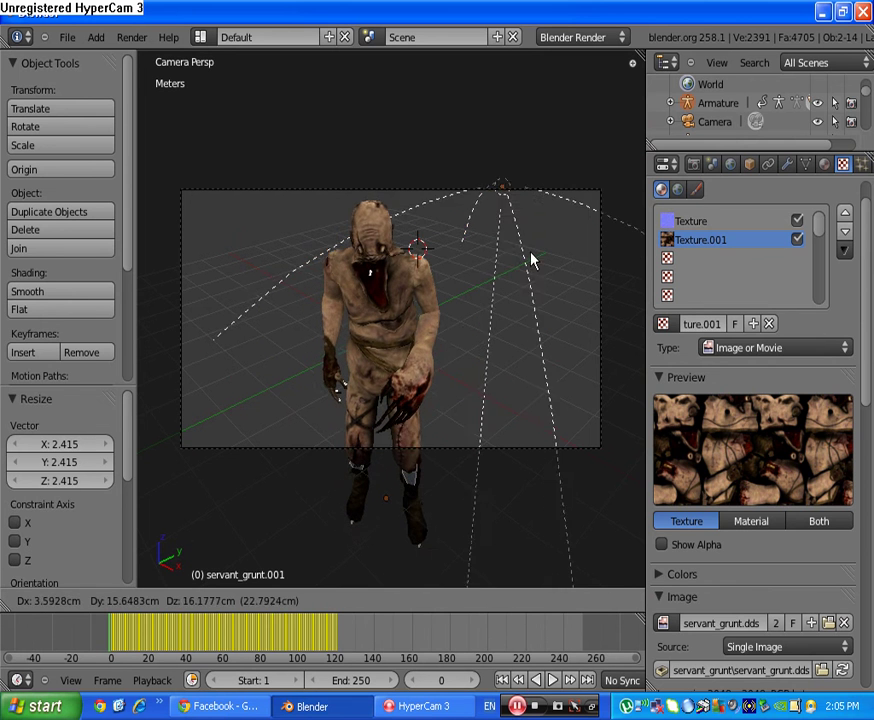
click(522, 210)
Select the camera and set the render Resolution X to 717 pixels
right_click(505, 200)
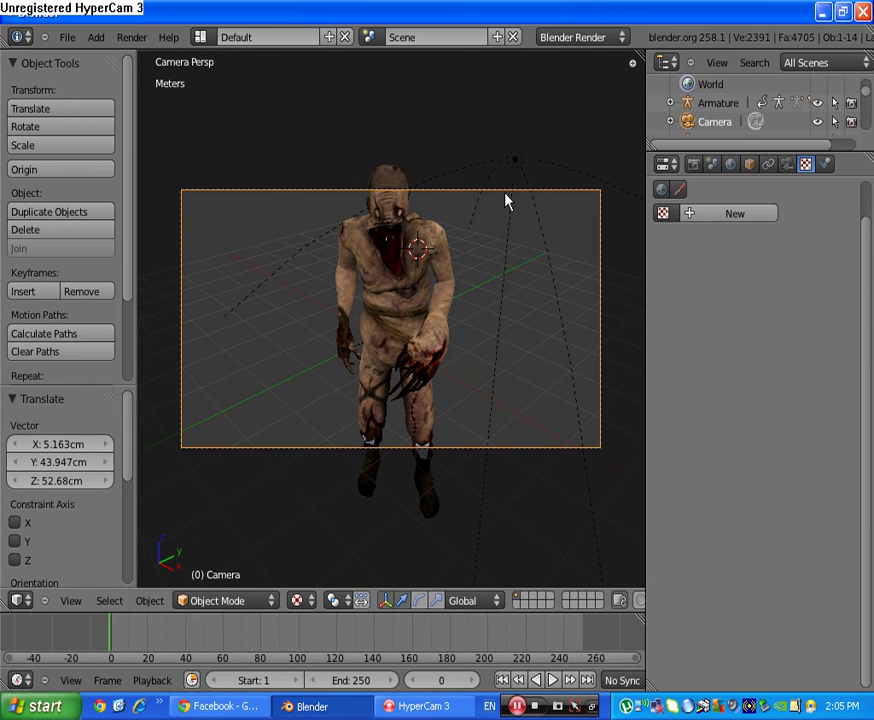
click(694, 164)
drag(689, 396, 395, 385)
Reposition the camera, render with F12, and zoom and pan to inspect the result
key(g)
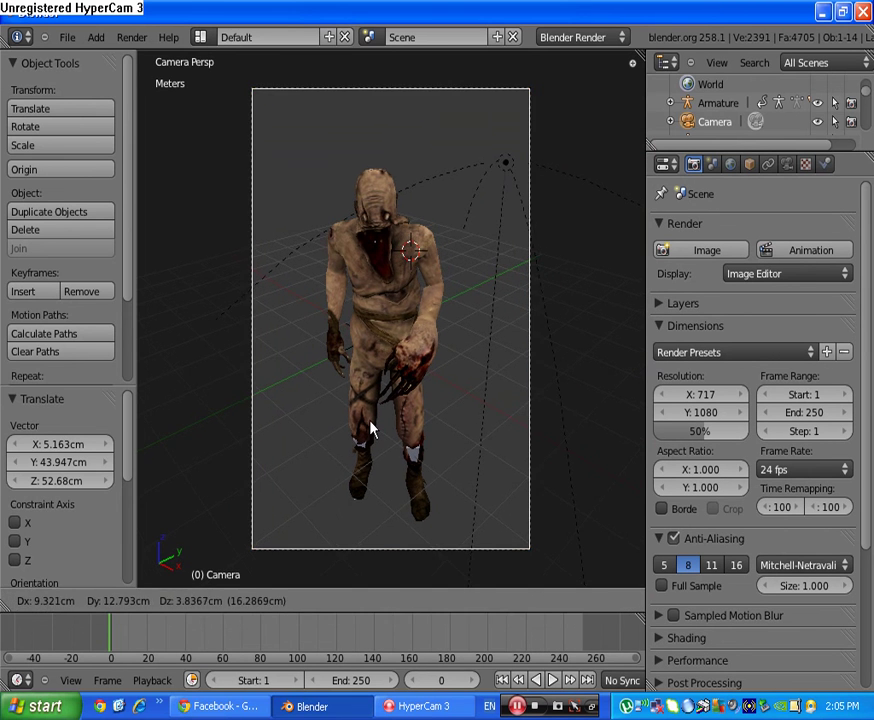
click(370, 427)
key(F12)
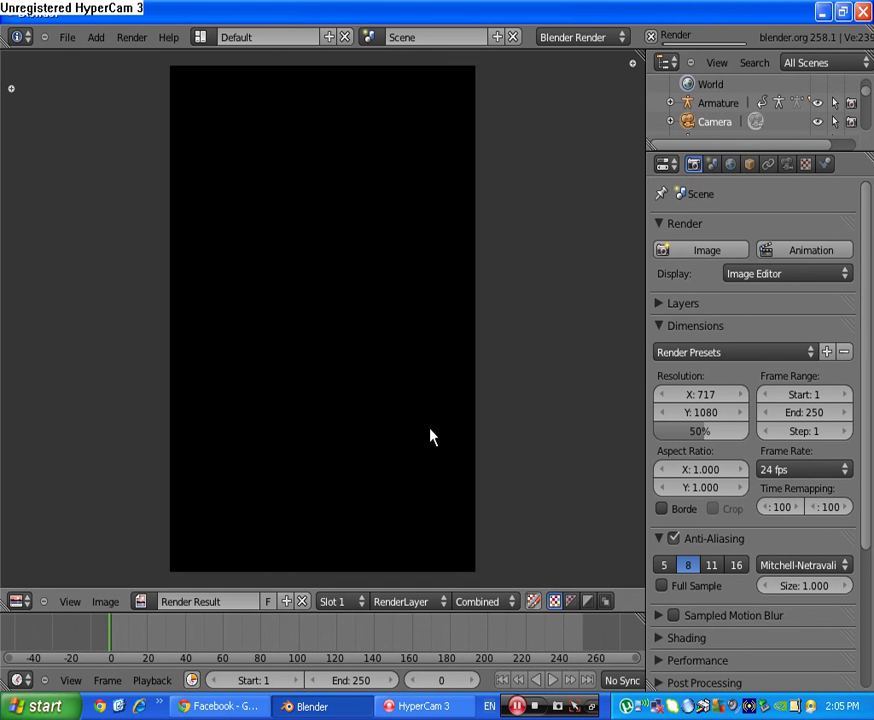
scroll(365, 411, down, 1)
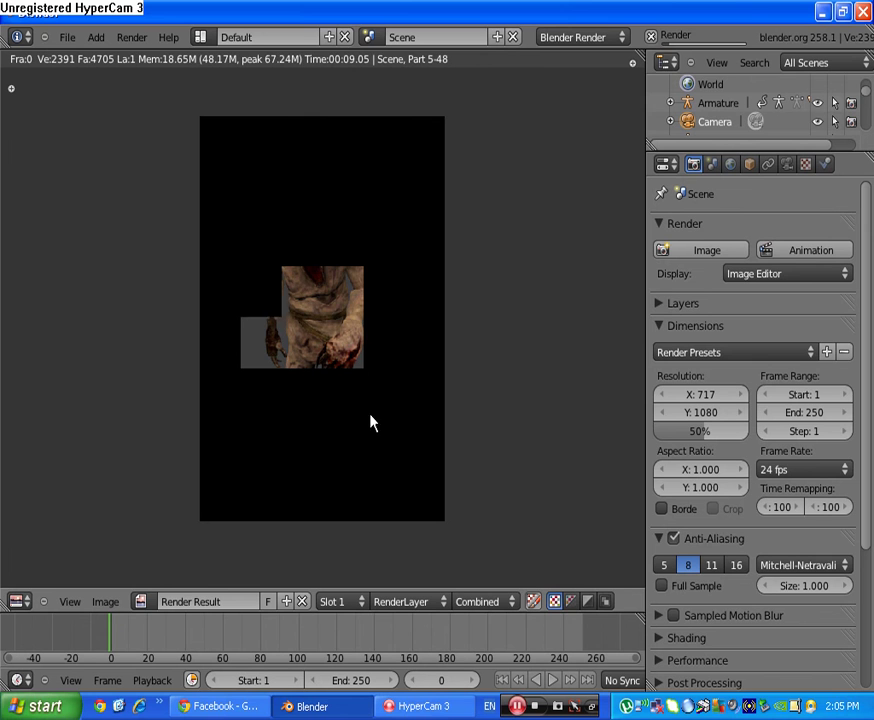
scroll(328, 363, up, 3)
middle_drag(332, 361, 338, 334)
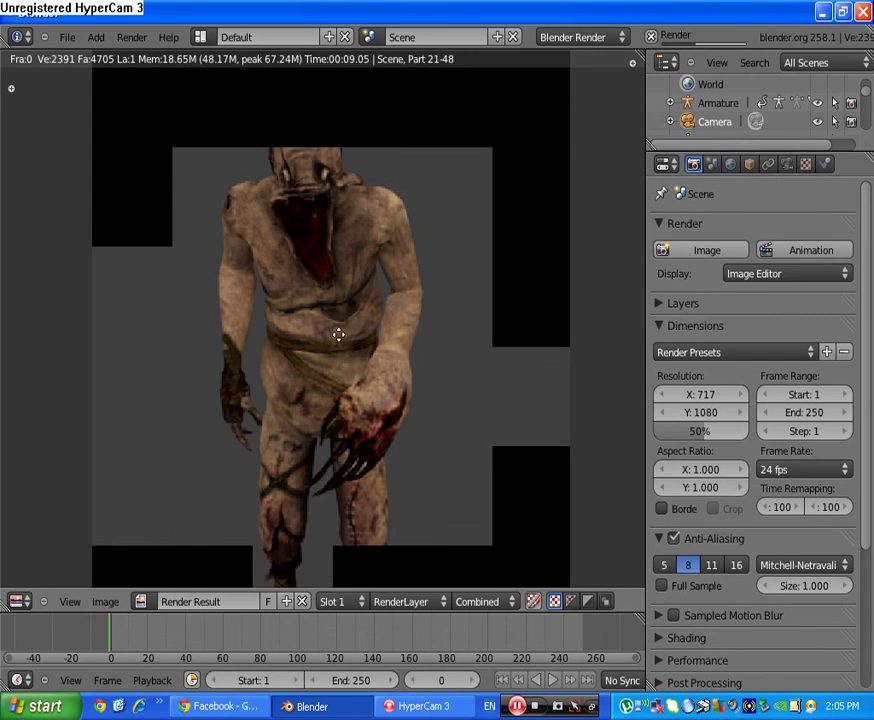
scroll(340, 340, down, 3)
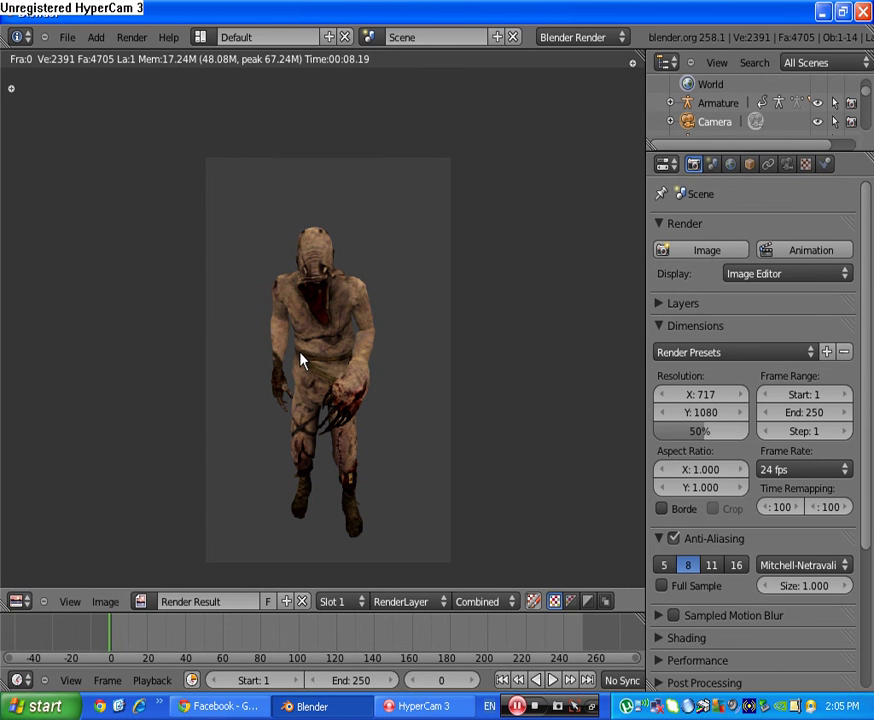
Leave the render result and return to the 3D viewport, framing the camera
key(Escape)
key(KP_Decimal)
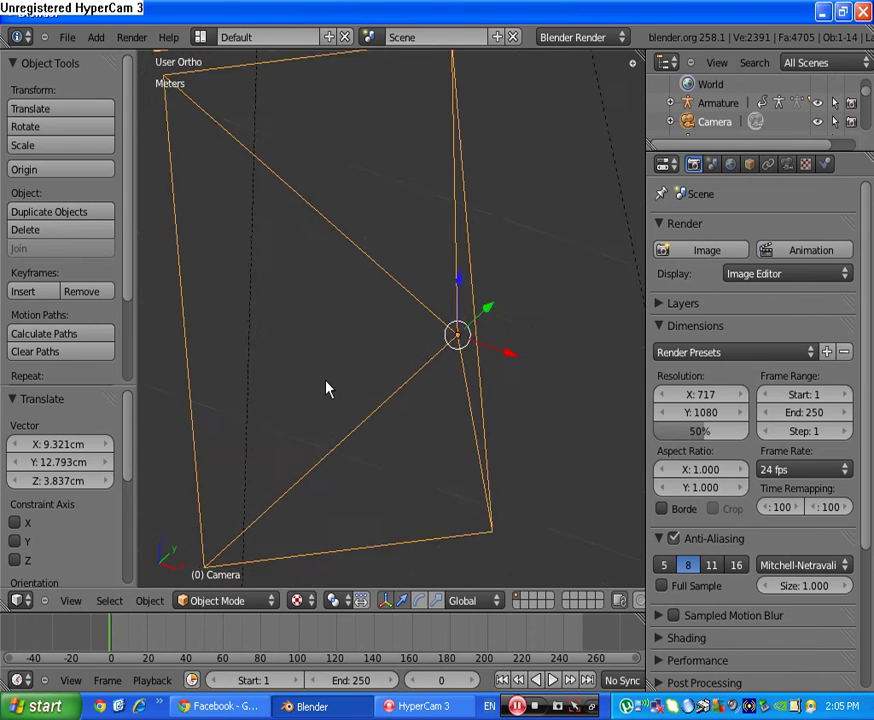
scroll(325, 388, down, 10)
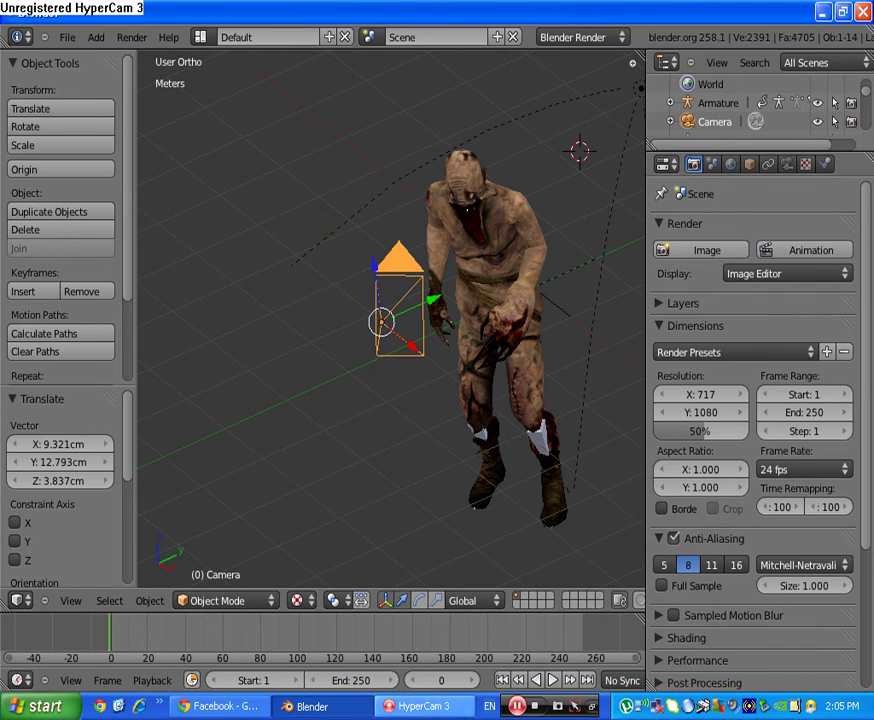